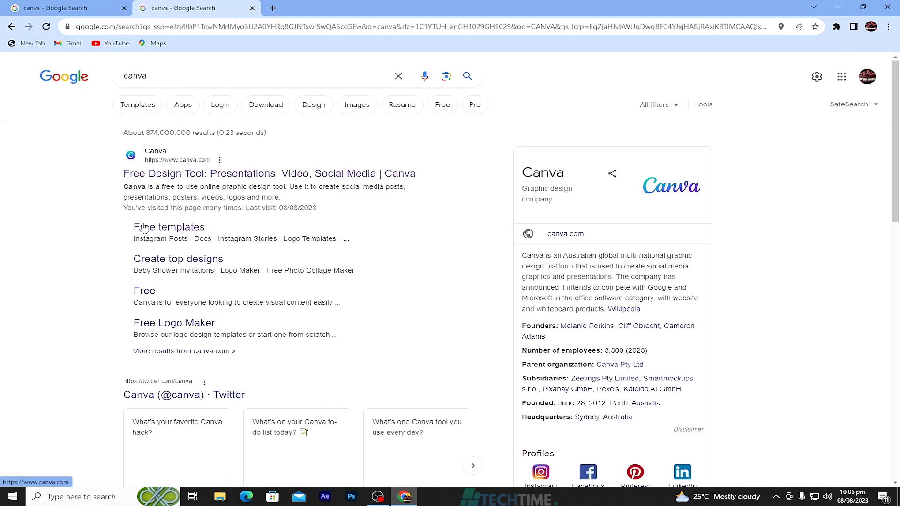
# - Open the Canva website from the Google search results and check the signed-in account's menu
pyautogui.scroll(-4, 180, 314)
pyautogui.scroll(4, 180, 313)
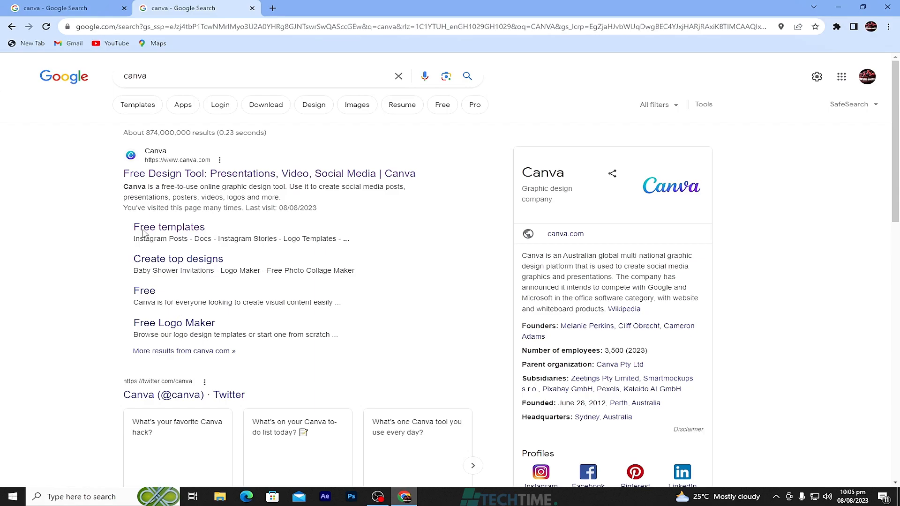
pyautogui.click(160, 180)
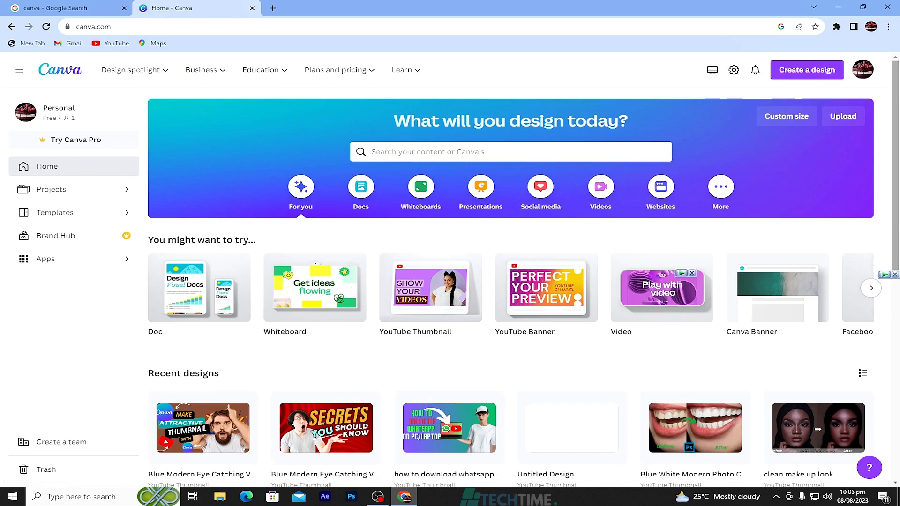
pyautogui.click(865, 71)
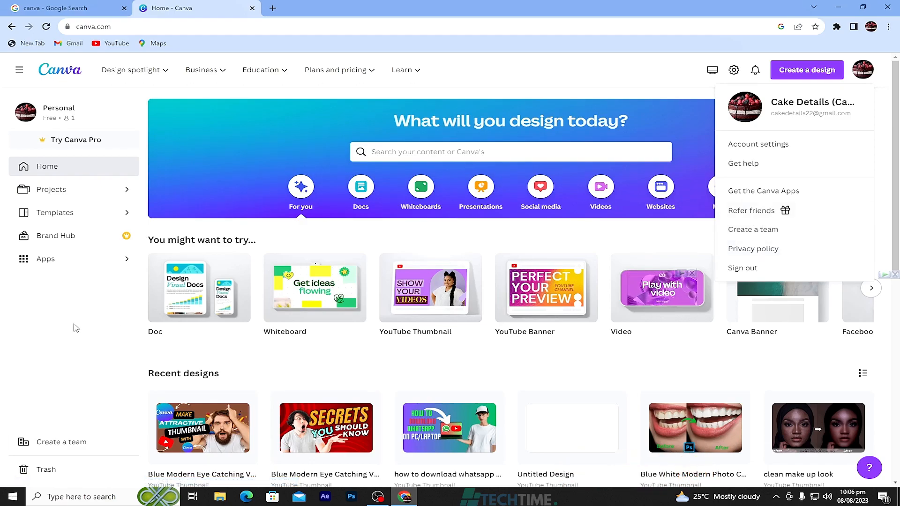
pyautogui.click(76, 328)
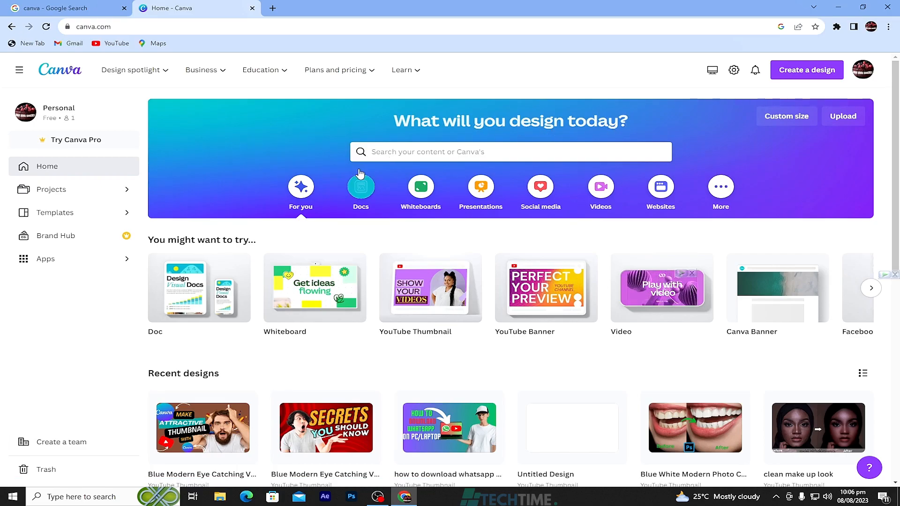
# - Search Canva's templates for "youtube thumbnail"
pyautogui.click(387, 154)
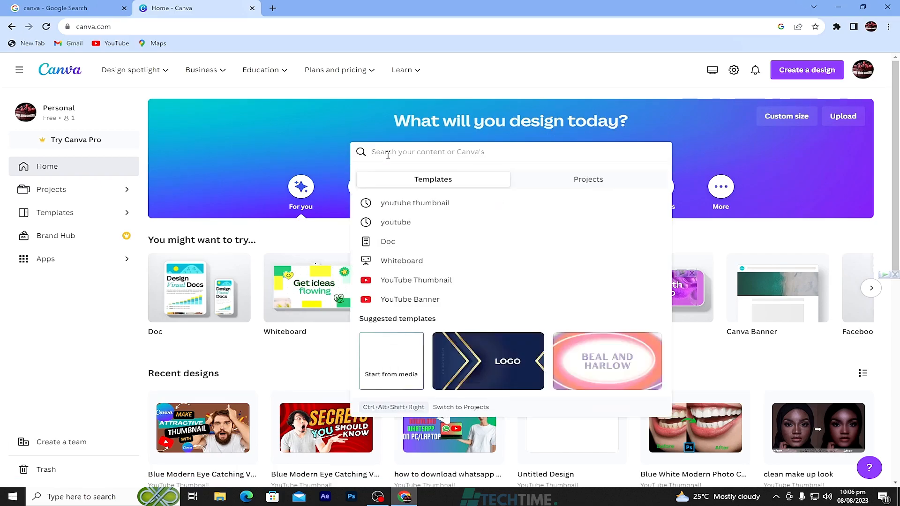
pyautogui.write('YOU')
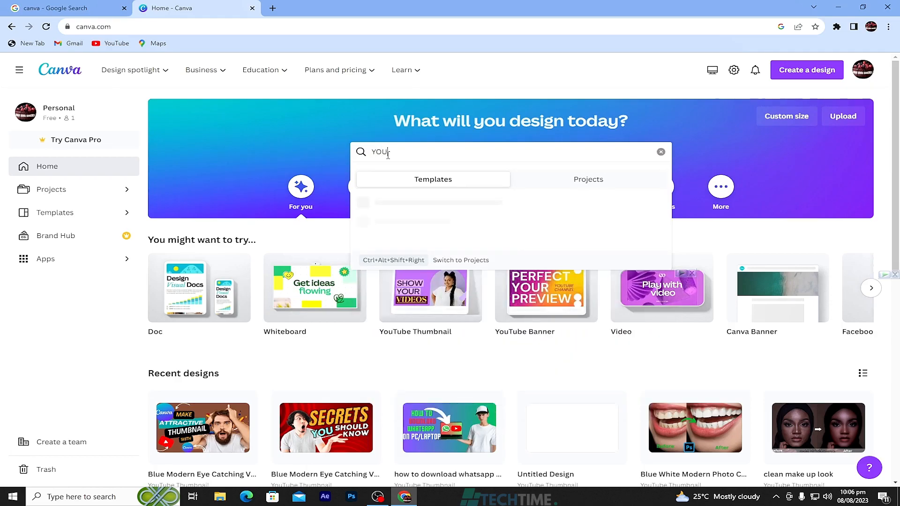
pyautogui.write('TU')
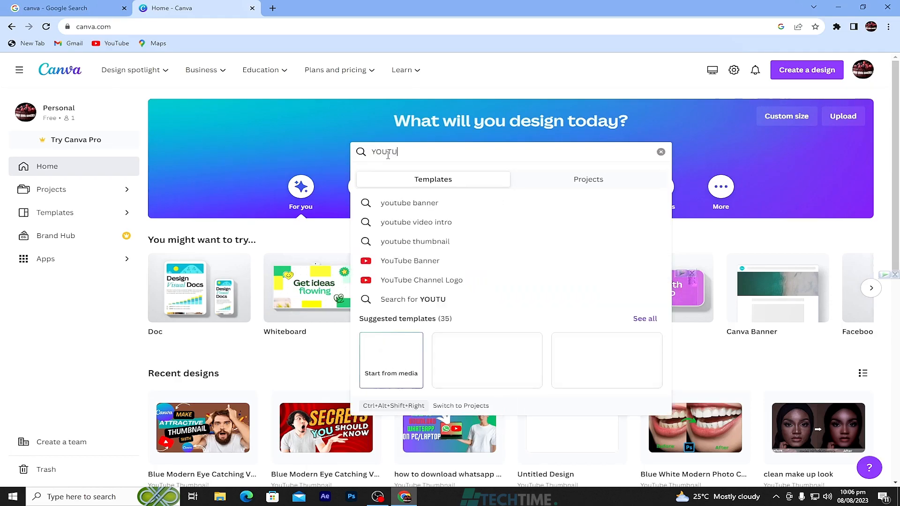
pyautogui.click(417, 243)
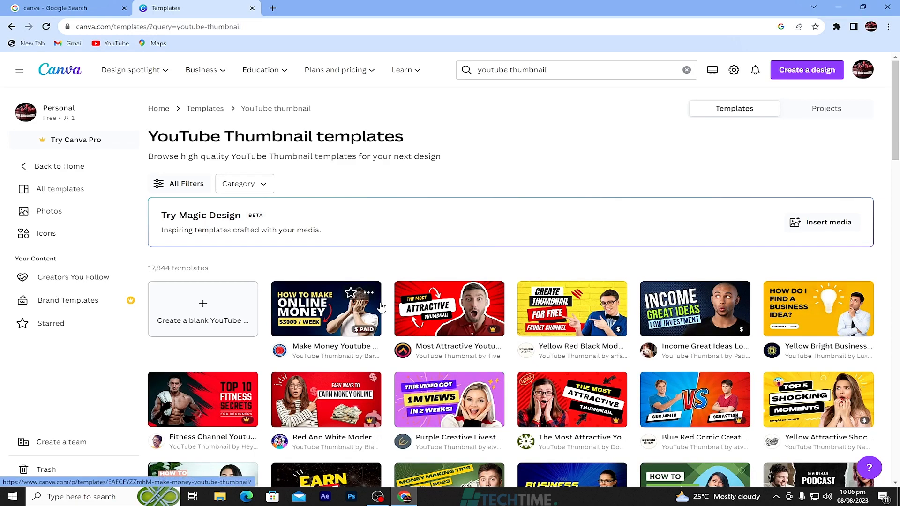
# - Browse the YouTube thumbnail templates and check which ones are marked as Pro or paid
pyautogui.scroll(-2, 381, 307)
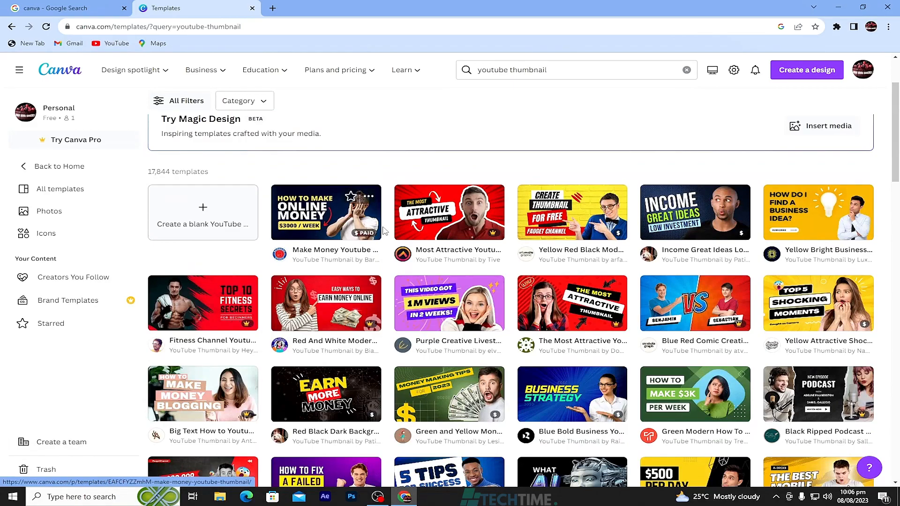
pyautogui.scroll(-7, 379, 271)
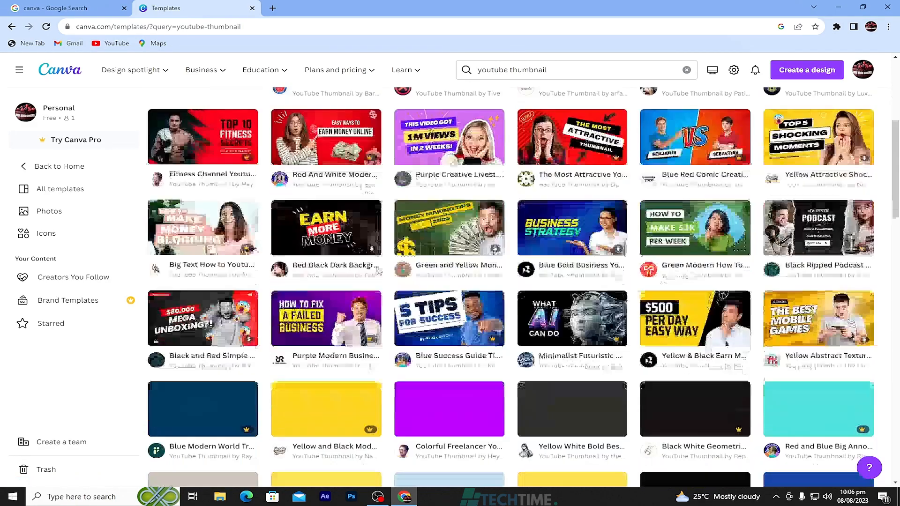
pyautogui.scroll(4, 259, 257)
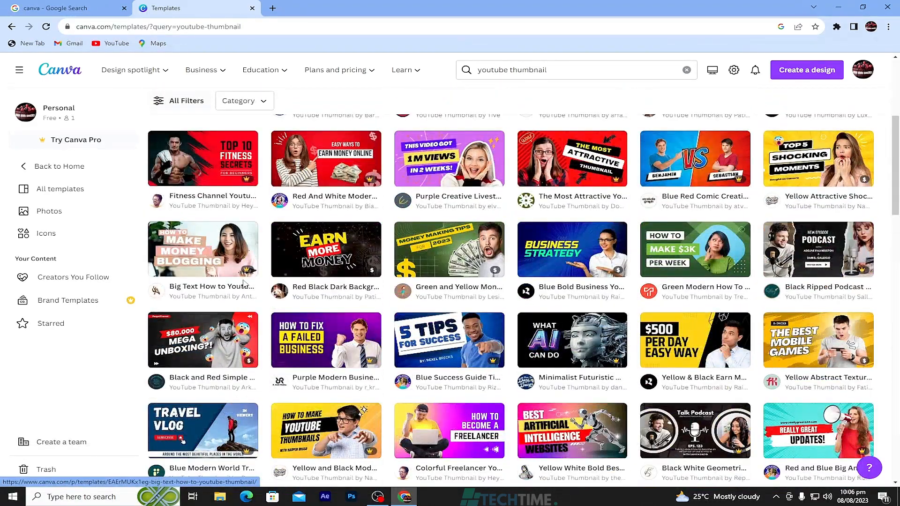
pyautogui.moveTo(246, 273)
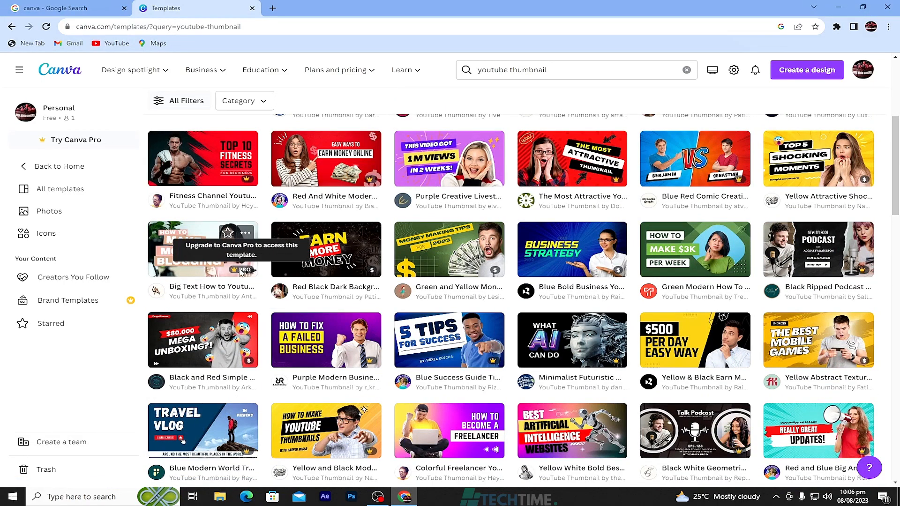
pyautogui.moveTo(247, 183)
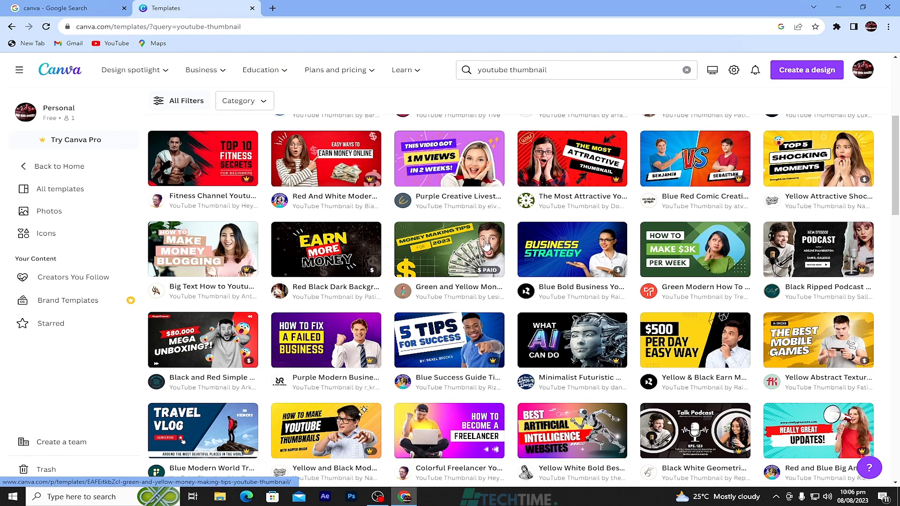
pyautogui.scroll(-2, 457, 280)
pyautogui.scroll(-6, 457, 280)
pyautogui.scroll(2, 457, 279)
pyautogui.scroll(-8, 457, 280)
pyautogui.scroll(8, 458, 279)
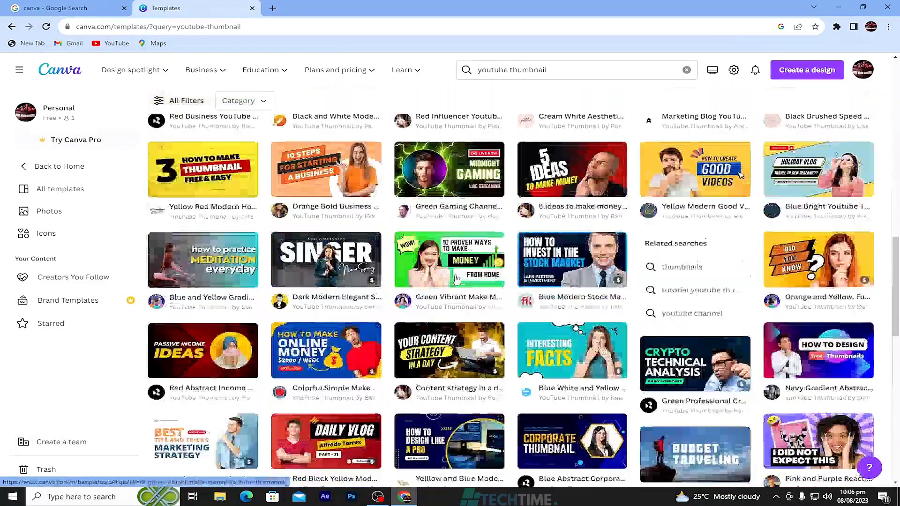
pyautogui.scroll(10, 457, 280)
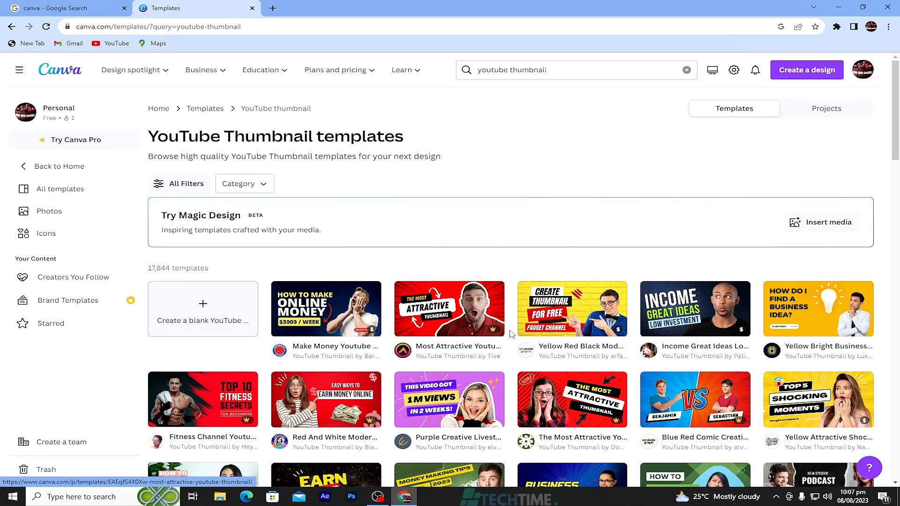
pyautogui.scroll(-3, 524, 351)
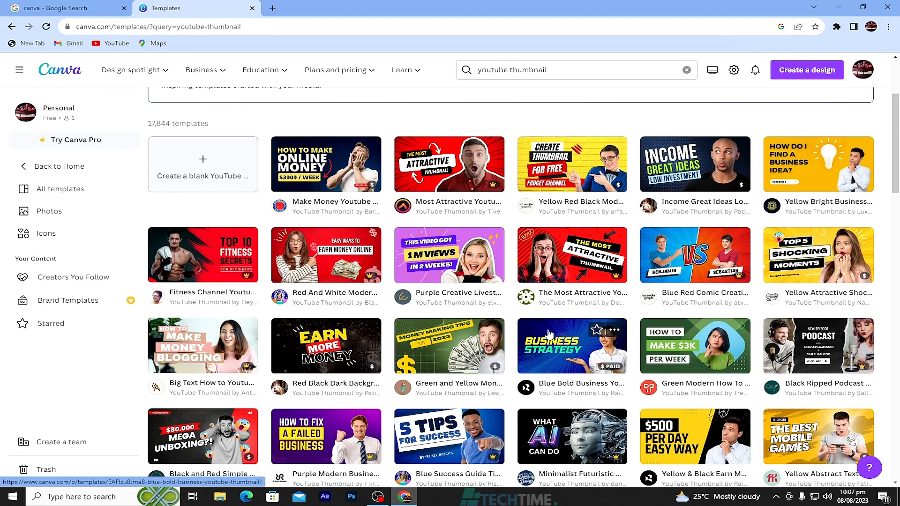
pyautogui.scroll(-3, 550, 334)
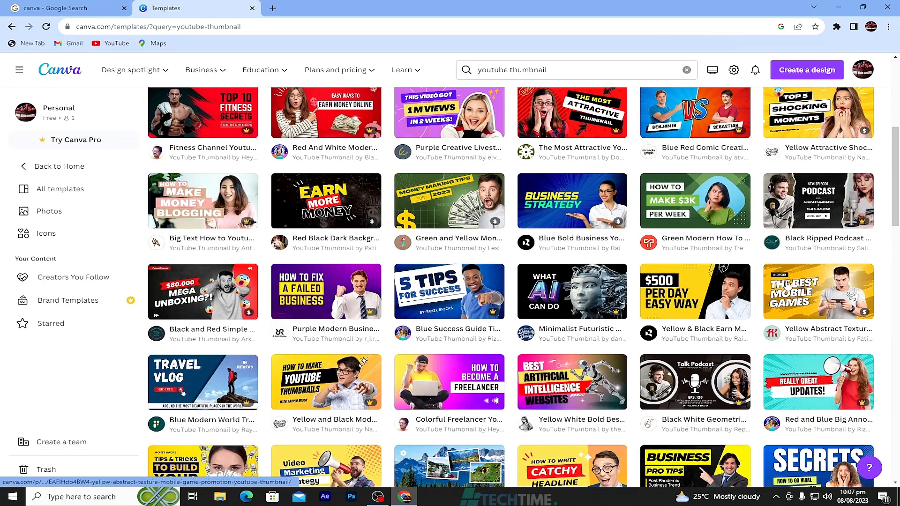
# - Open the "Green Modern How To Make Money Online YouTube Thumbnail" template for customization
pyautogui.click(693, 202)
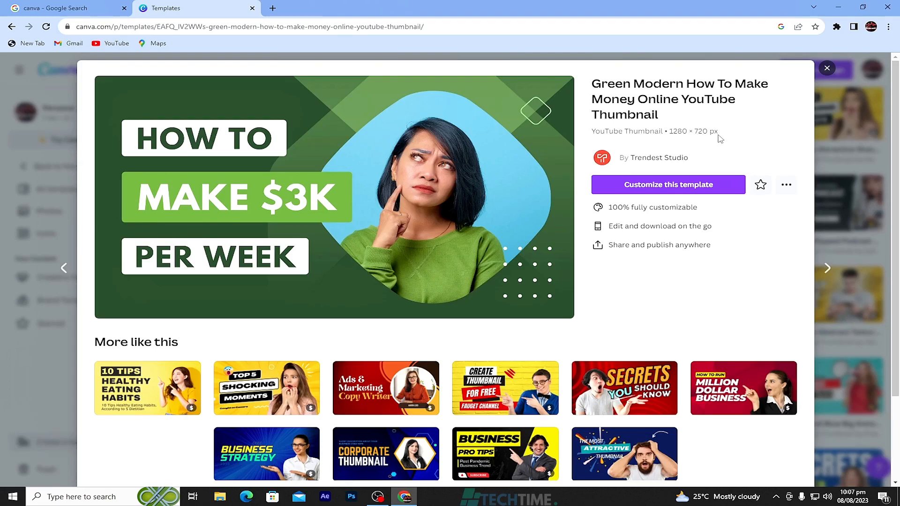
pyautogui.click(669, 186)
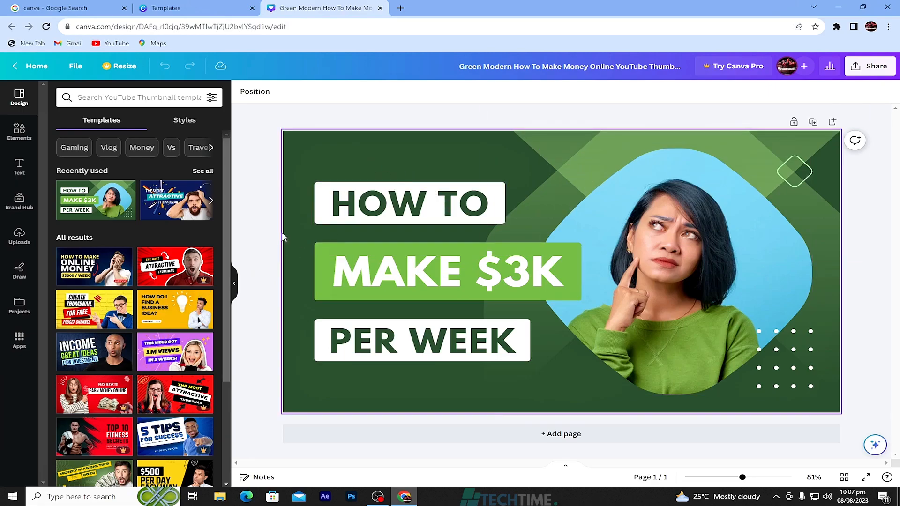
# - Try light green, red and black as the thumbnail's background colour and settle on solid red
pyautogui.click(396, 208)
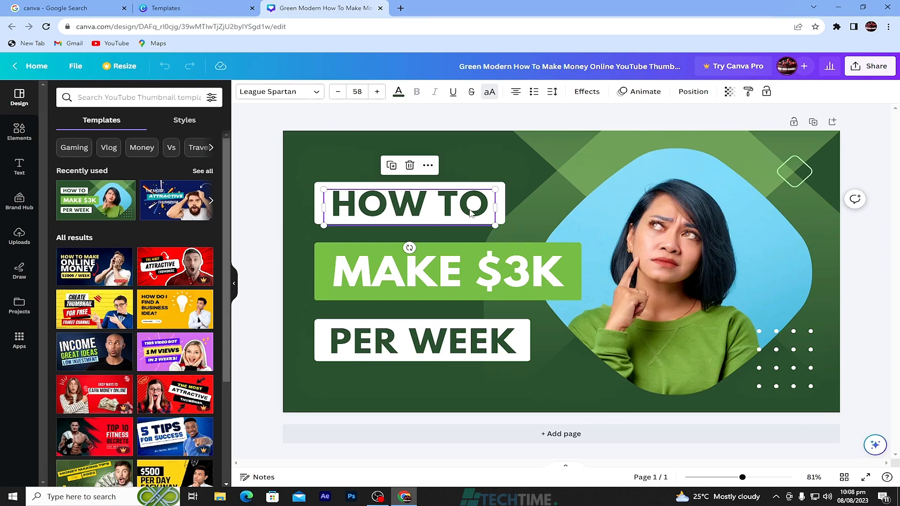
pyautogui.click(333, 156)
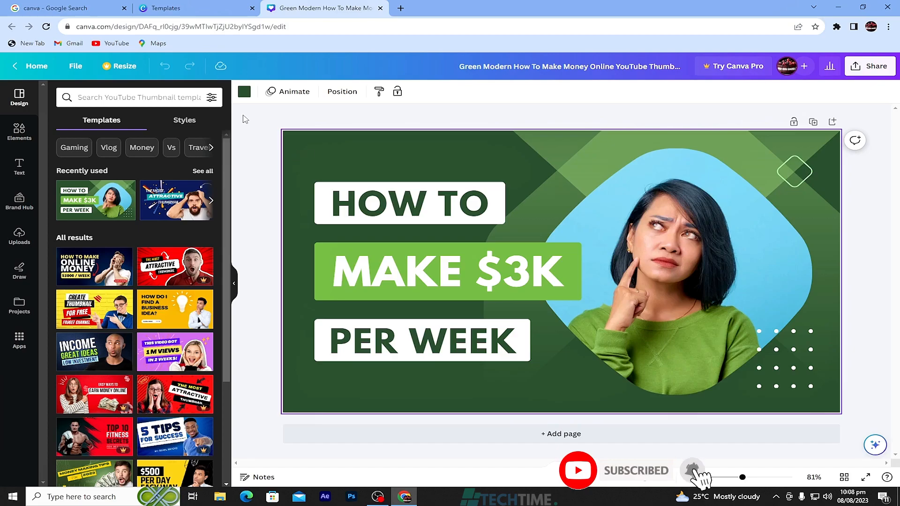
pyautogui.click(244, 93)
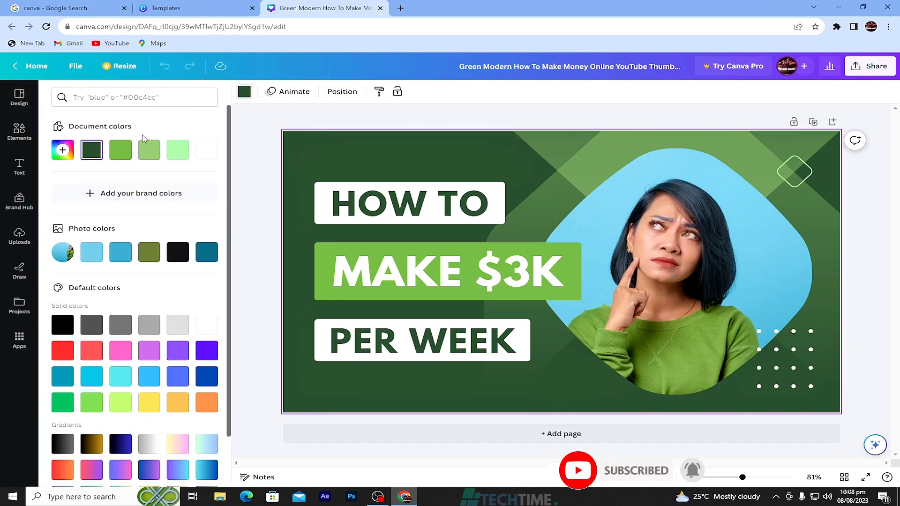
pyautogui.click(173, 152)
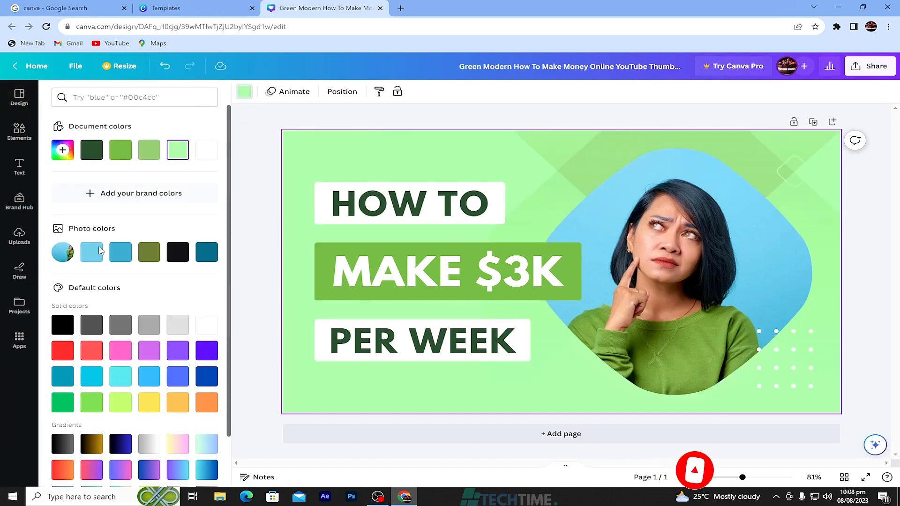
pyautogui.click(64, 352)
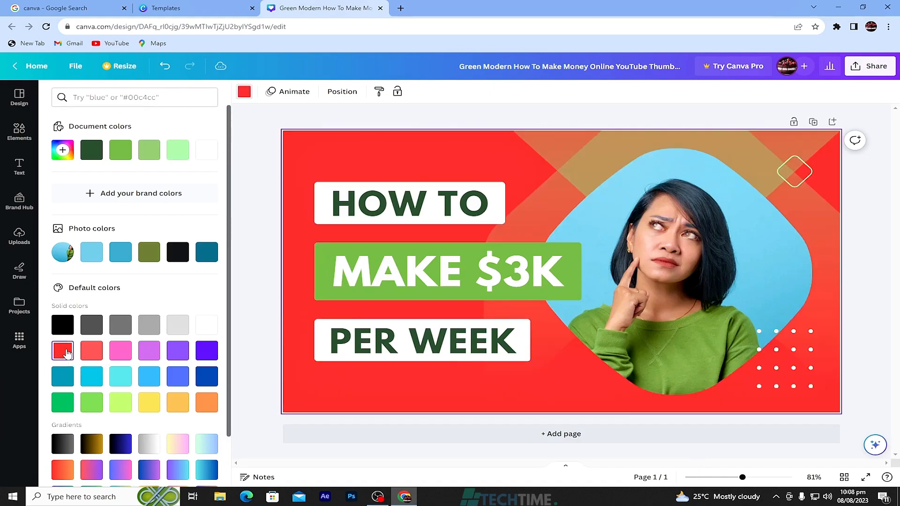
pyautogui.click(65, 327)
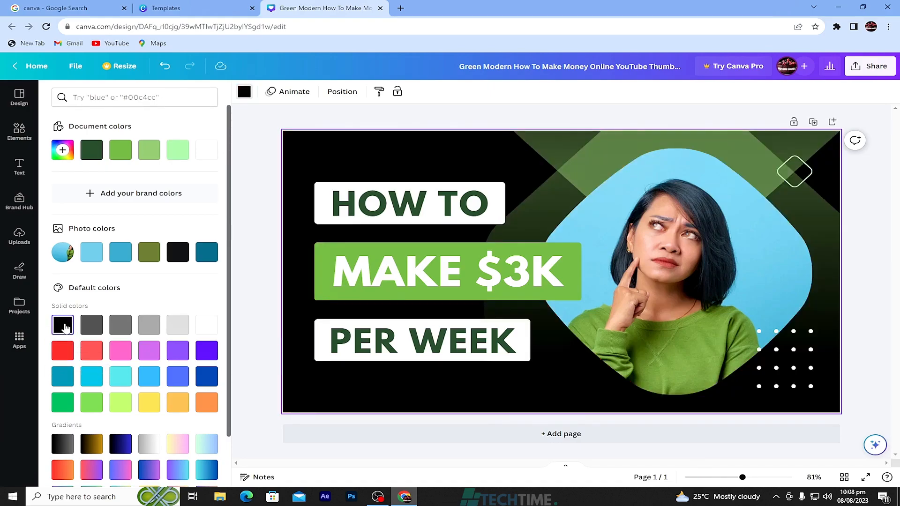
pyautogui.click(64, 351)
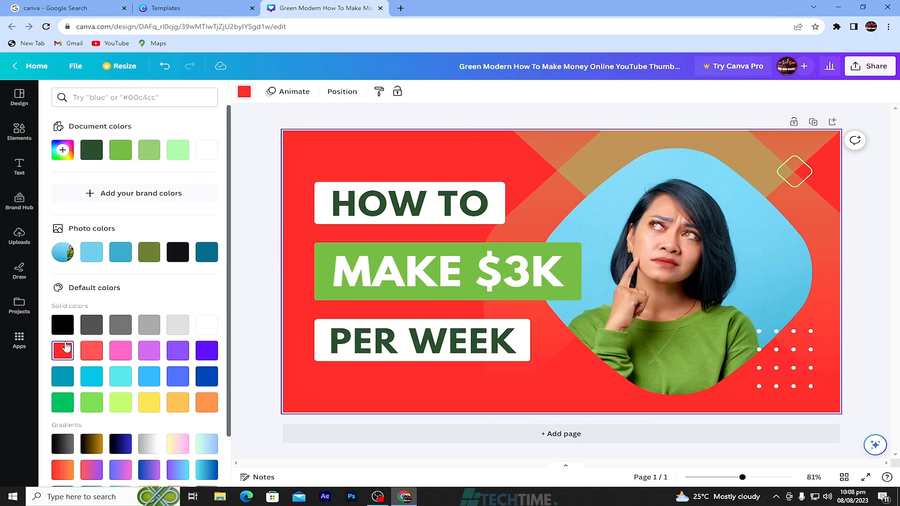
# - Try deleting the "MAKE $3K" text and filling its green box with white, and undo both changes
pyautogui.click(449, 281)
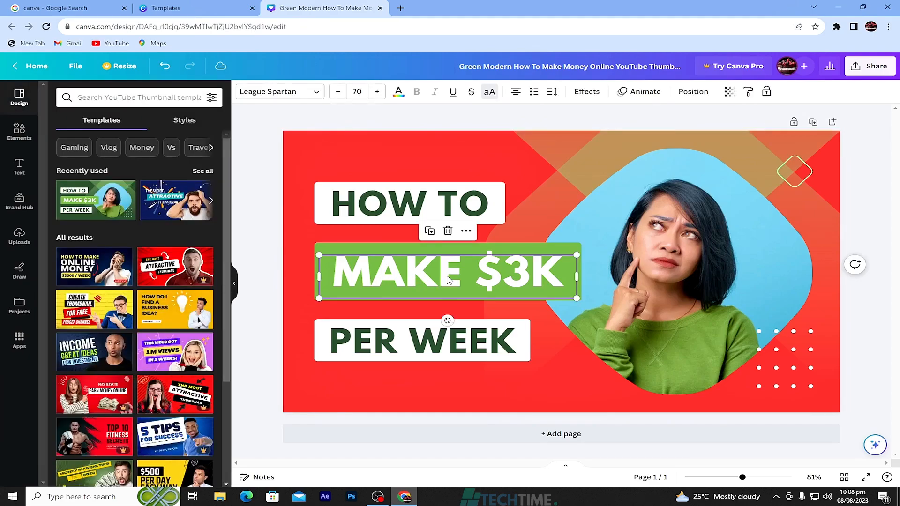
pyautogui.press('Delete')
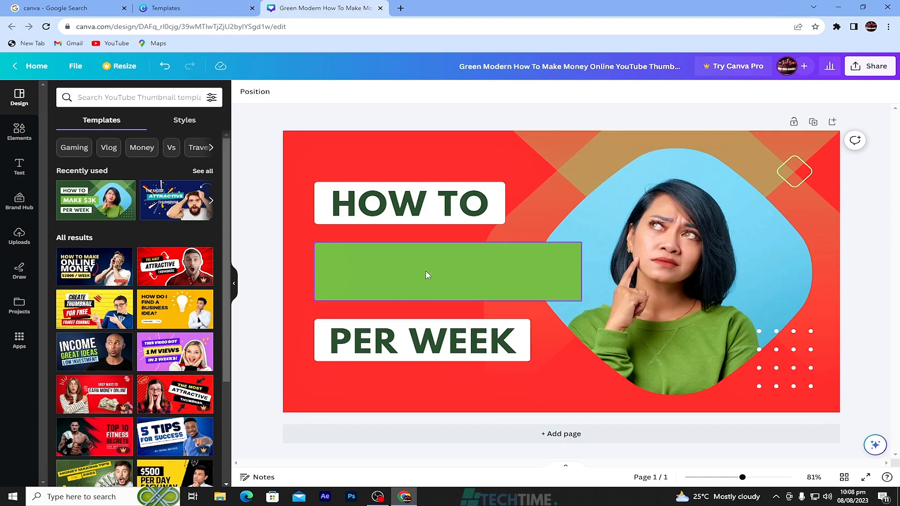
pyautogui.click(390, 277)
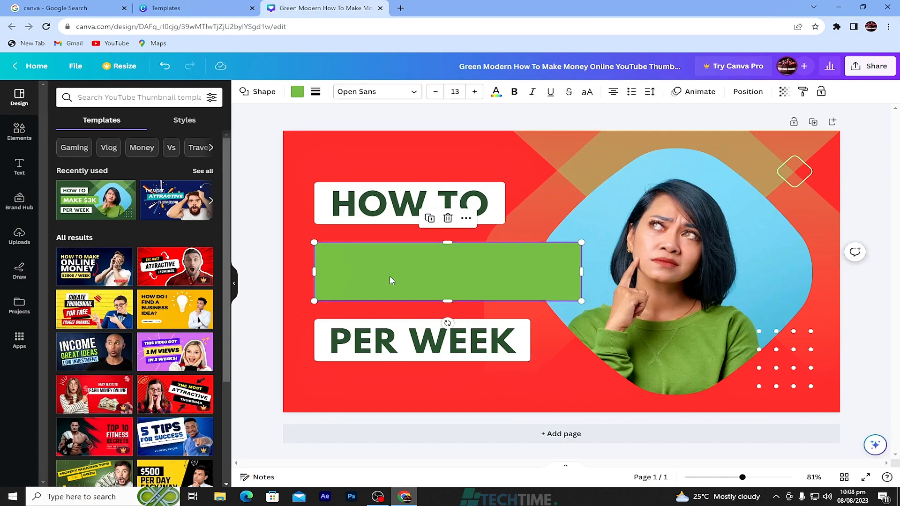
pyautogui.click(298, 92)
pyautogui.click(100, 174)
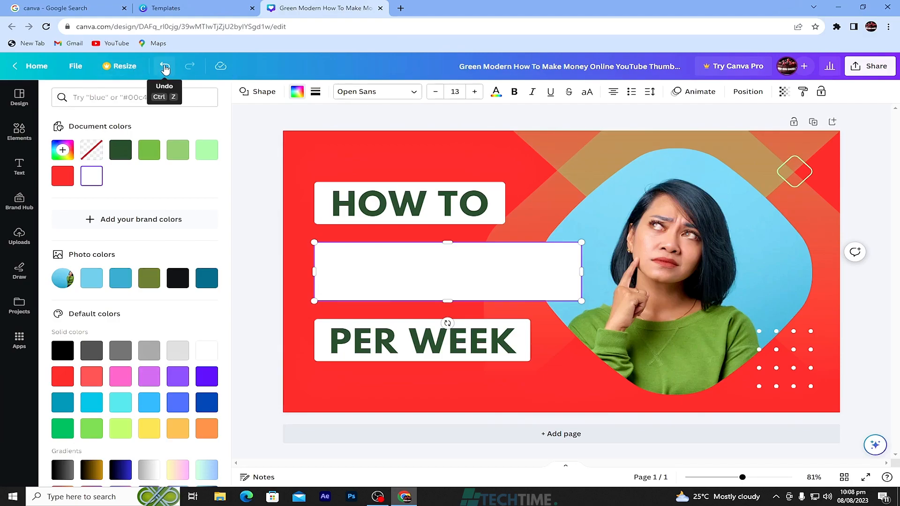
pyautogui.click(165, 69)
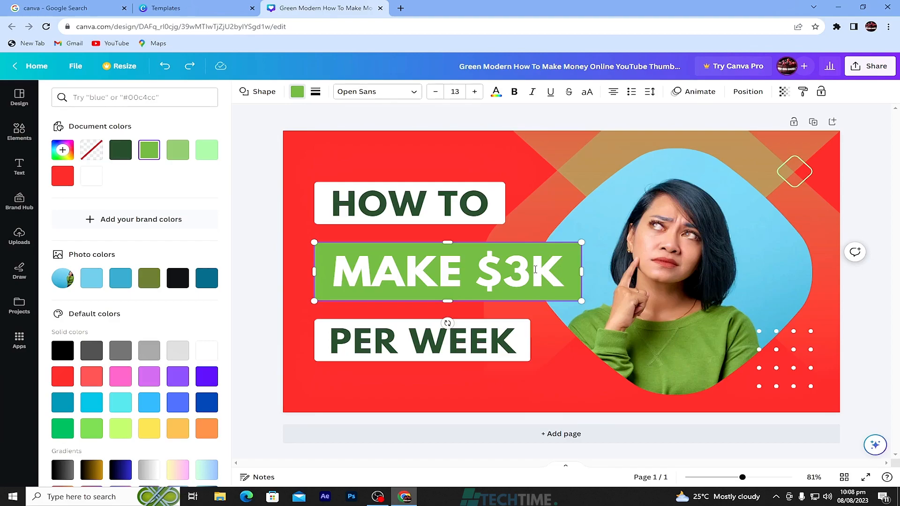
# - Replace the "HOW TO" text with "MAKE" and colour it solid red
pyautogui.doubleClick(477, 210)
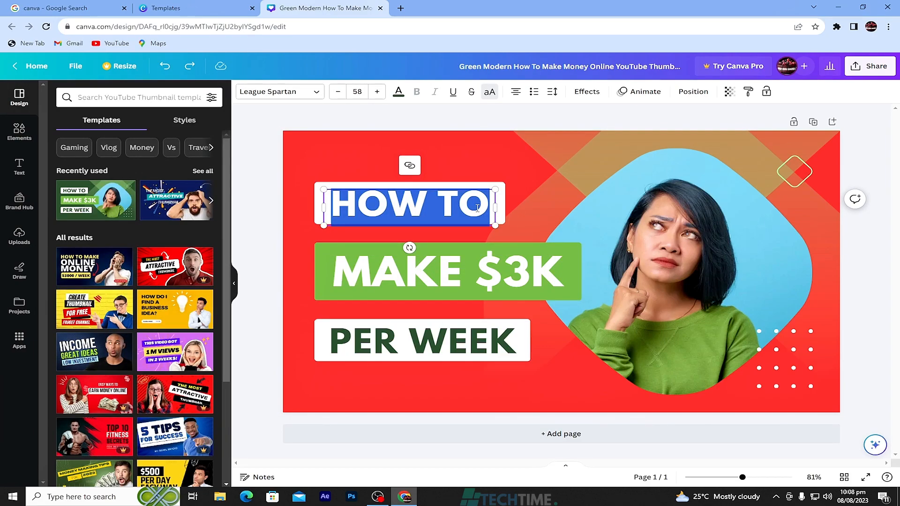
pyautogui.press('BackSpace')
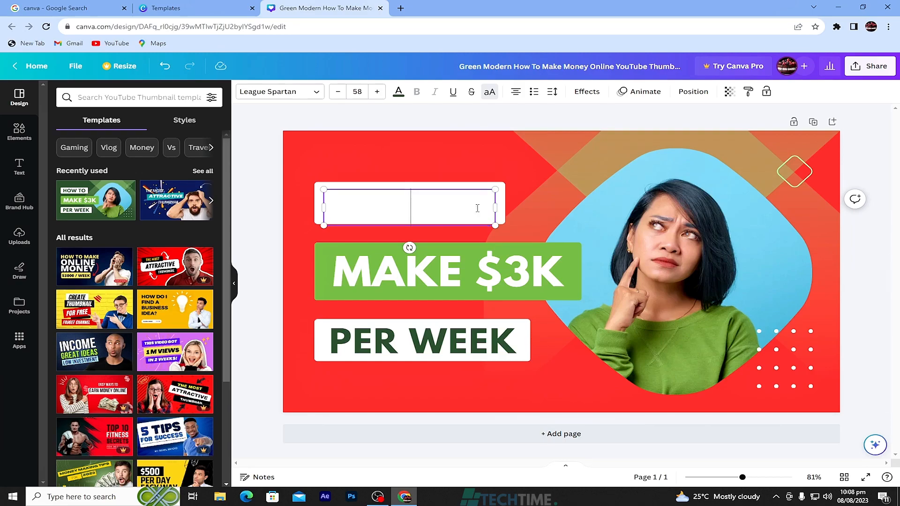
pyautogui.write('MAKE')
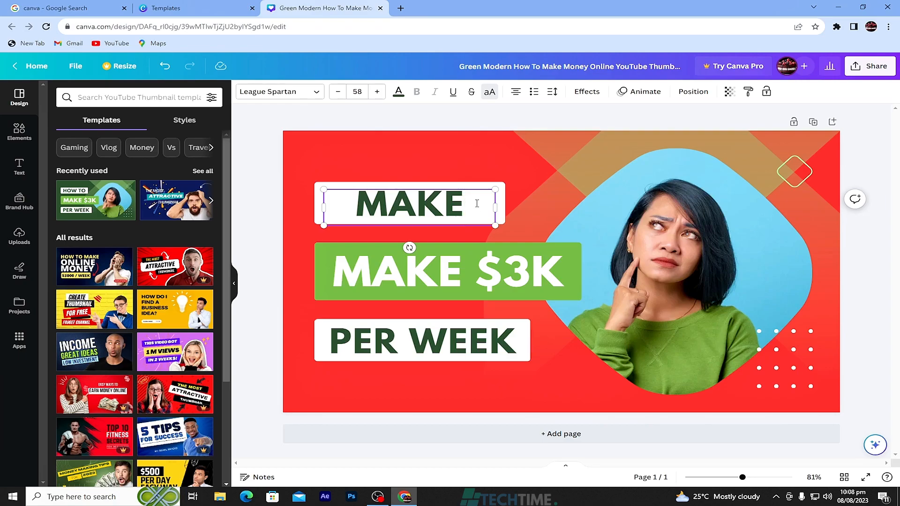
pyautogui.moveTo(454, 208); pyautogui.dragTo(348, 200)
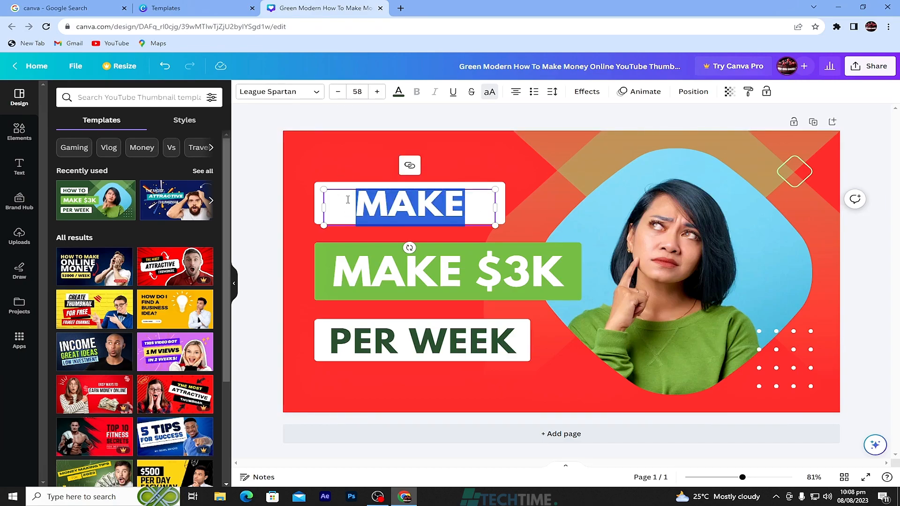
pyautogui.click(398, 91)
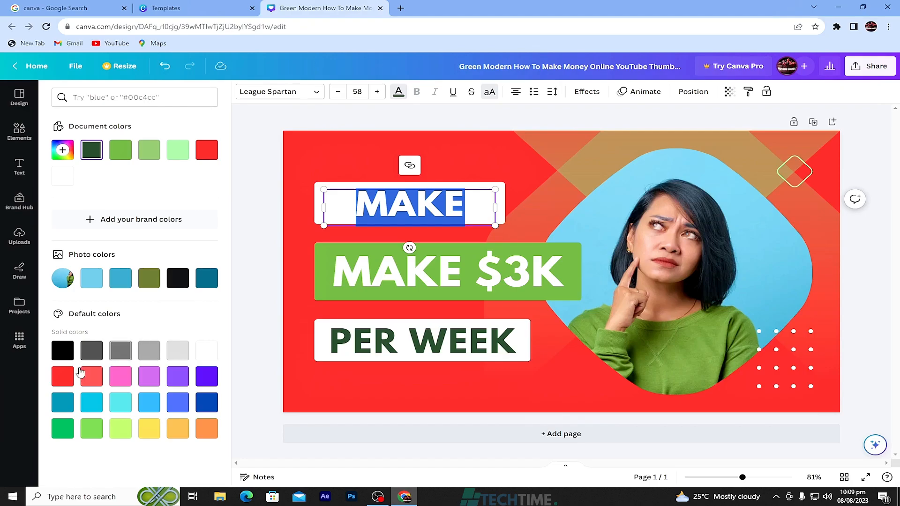
pyautogui.click(64, 376)
pyautogui.click(344, 170)
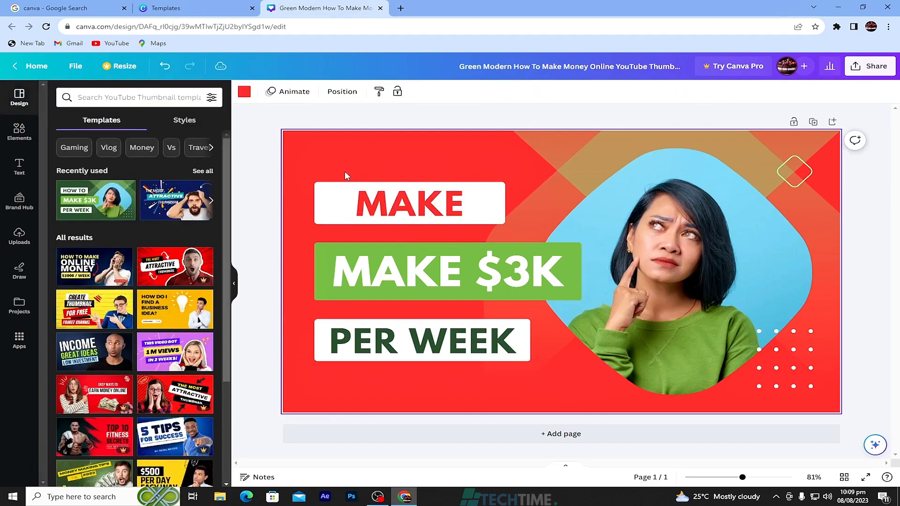
# - Try adding the headscarf portrait from the uploaded images over the template's framed photo
pyautogui.click(676, 277)
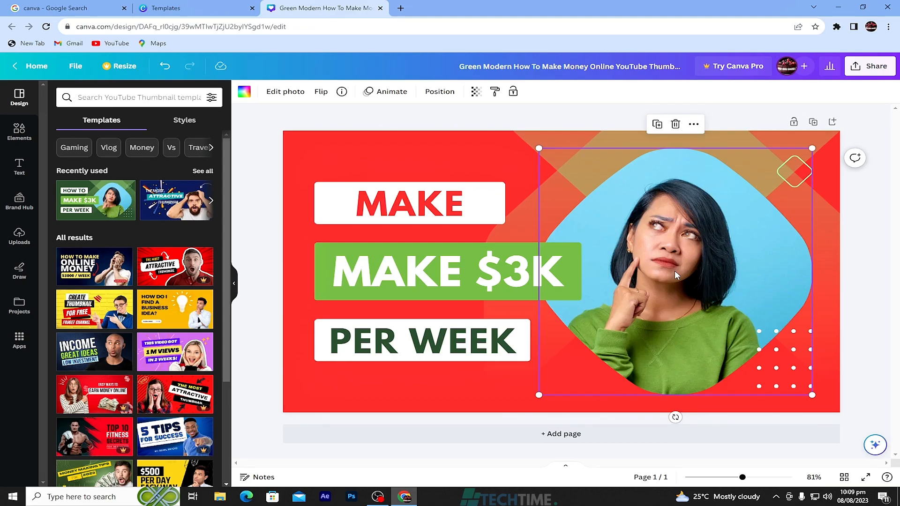
pyautogui.click(19, 234)
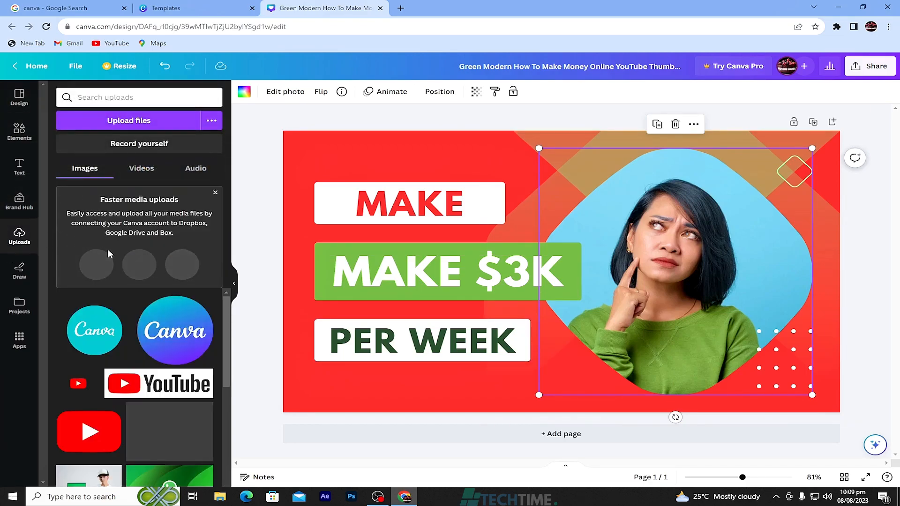
pyautogui.scroll(-3, 173, 359)
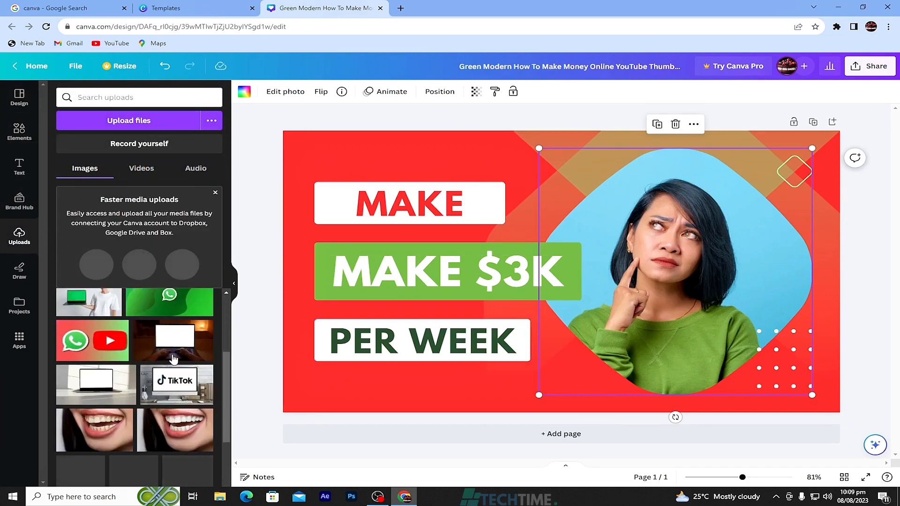
pyautogui.scroll(3, 173, 359)
pyautogui.scroll(-3, 173, 359)
pyautogui.scroll(2, 172, 359)
pyautogui.scroll(-3, 173, 359)
pyautogui.scroll(2, 106, 378)
pyautogui.scroll(-3, 82, 392)
pyautogui.click(592, 282)
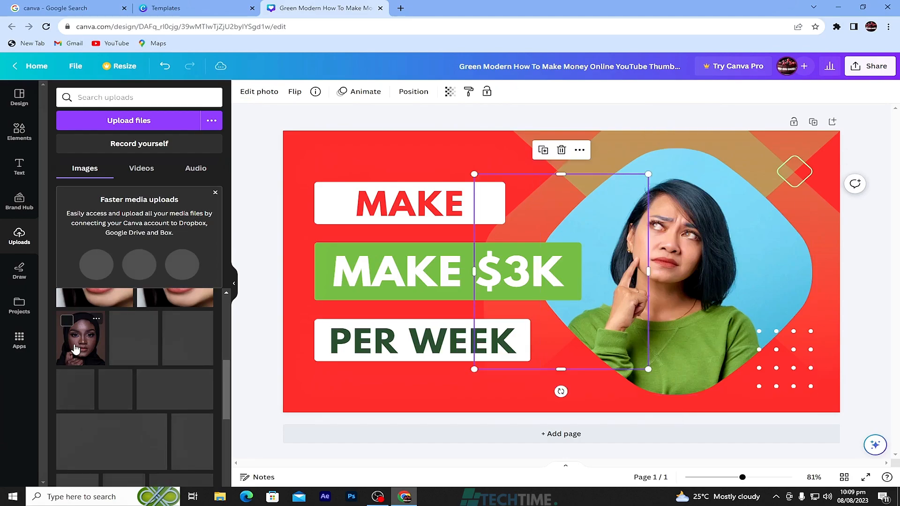
pyautogui.moveTo(591, 281); pyautogui.dragTo(669, 237)
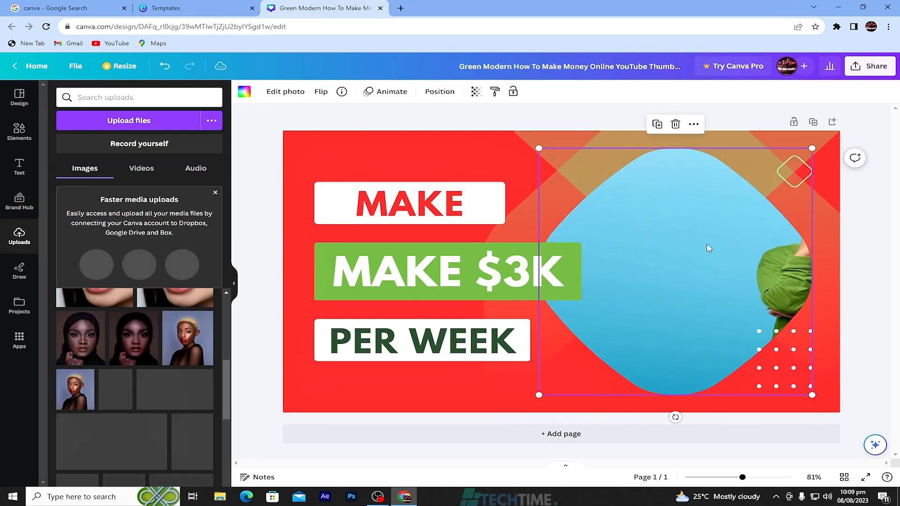
# - Delete the template's photo of the thinking woman together with its rounded diamond frame
pyautogui.click(675, 125)
pyautogui.click(681, 150)
pyautogui.moveTo(787, 277); pyautogui.dragTo(748, 271)
pyautogui.click(636, 118)
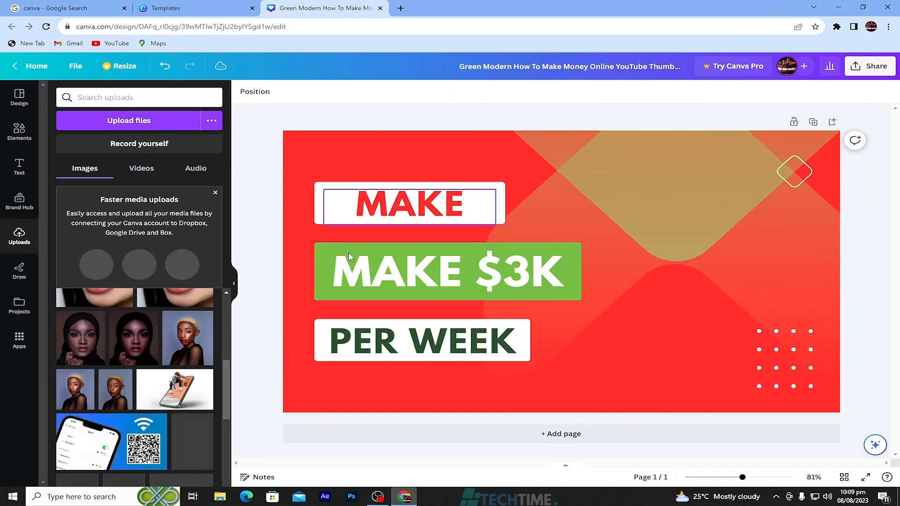
# - Insert the uploaded headscarf portrait beside the text boxes, extend its height and adjust both sides so it clears the green box
pyautogui.click(85, 346)
pyautogui.moveTo(523, 245); pyautogui.dragTo(651, 232)
pyautogui.moveTo(602, 256); pyautogui.dragTo(562, 257)
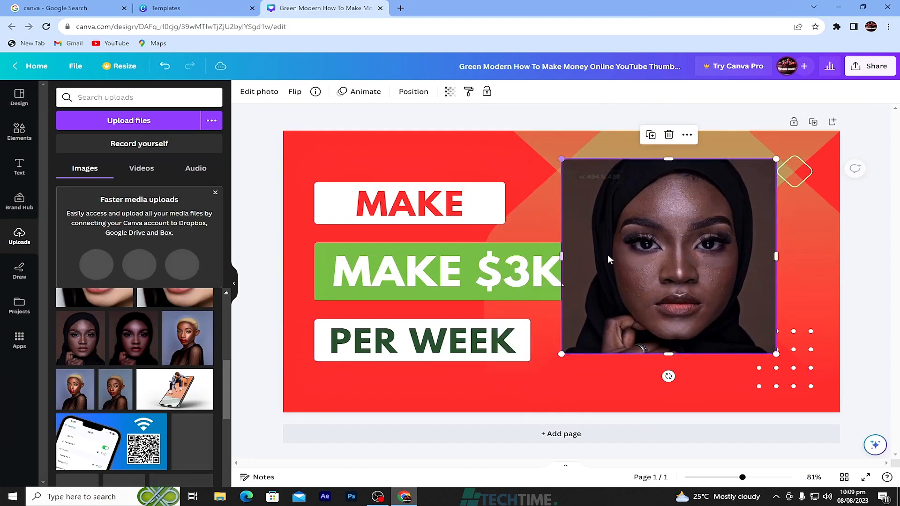
pyautogui.moveTo(660, 353); pyautogui.dragTo(665, 378)
pyautogui.moveTo(777, 270)
pyautogui.mouseDown()
pyautogui.moveTo(823, 280)
pyautogui.moveTo(788, 280)
pyautogui.mouseUp()
pyautogui.moveTo(561, 270); pyautogui.dragTo(592, 280)
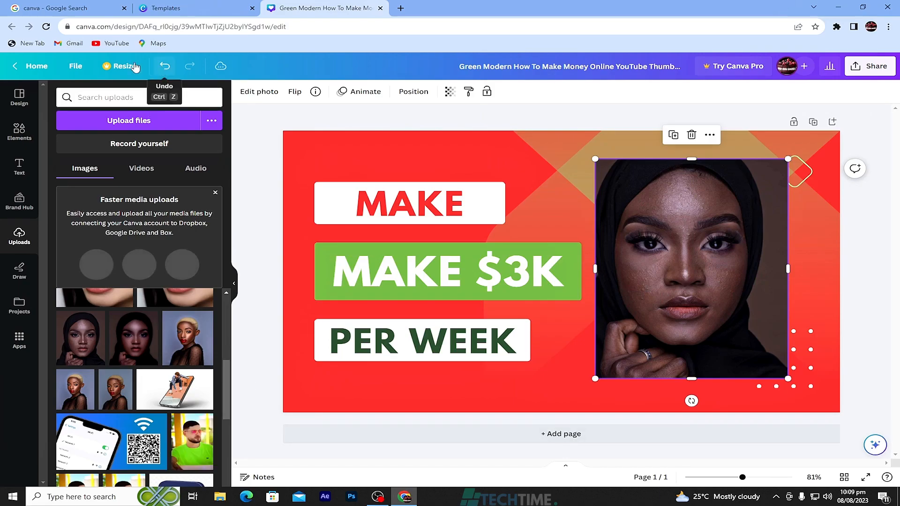
# - Return to the home page and look through the recent designs
pyautogui.click(17, 69)
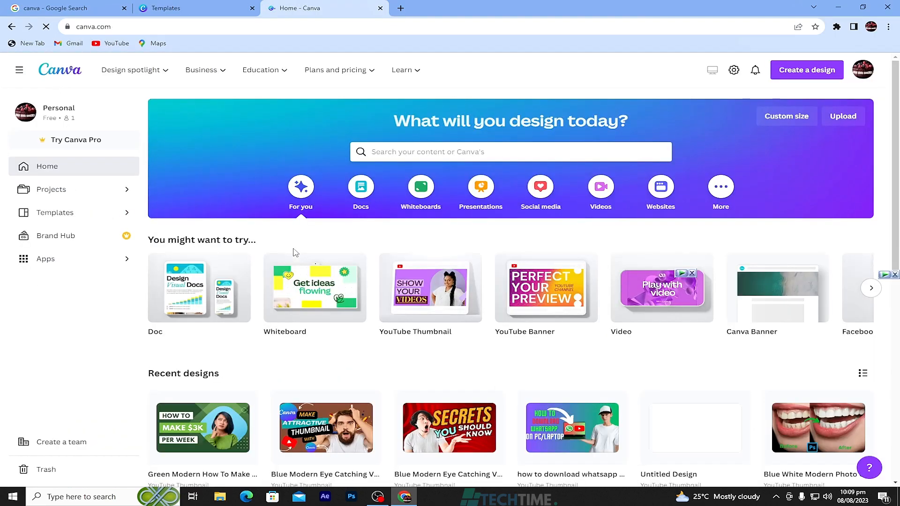
pyautogui.scroll(-3, 379, 335)
pyautogui.scroll(-2, 379, 335)
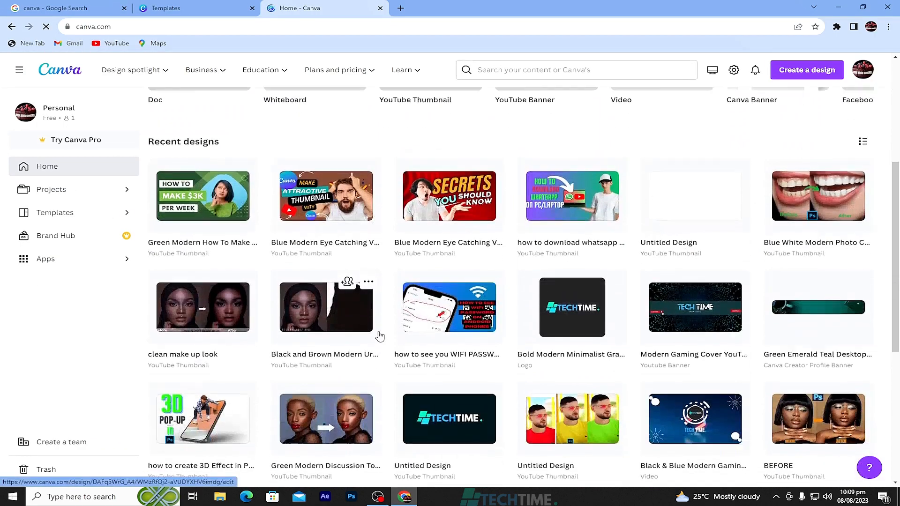
pyautogui.scroll(-5, 381, 331)
pyautogui.scroll(-4, 408, 318)
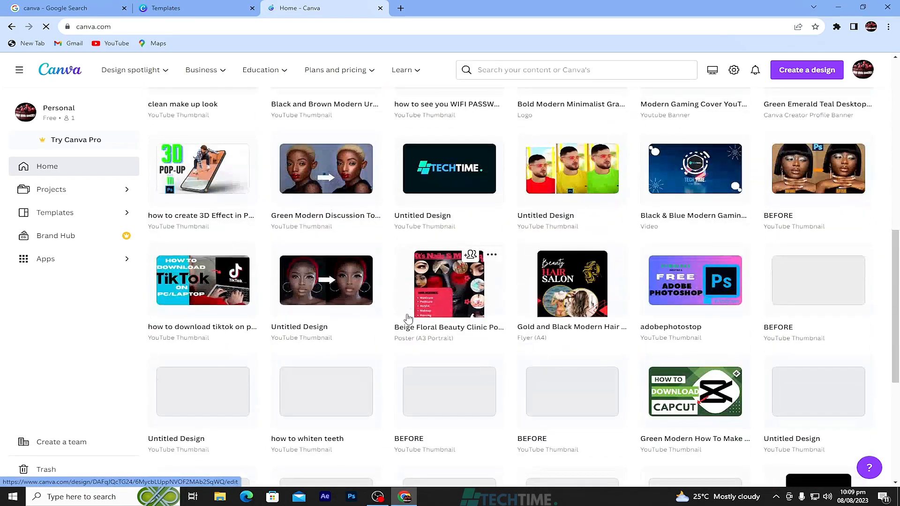
pyautogui.scroll(10, 408, 319)
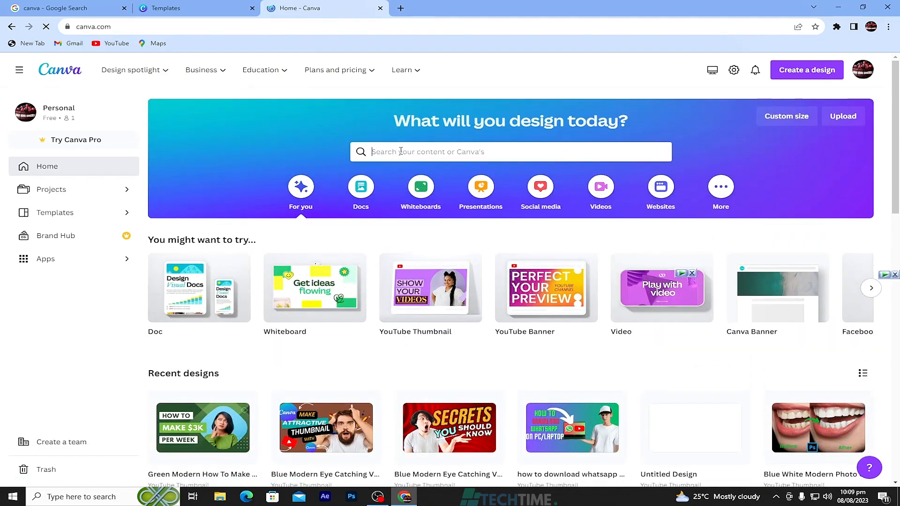
# - Search the templates for "youtube thumbnail" and create a blank YouTube thumbnail
pyautogui.click(370, 152)
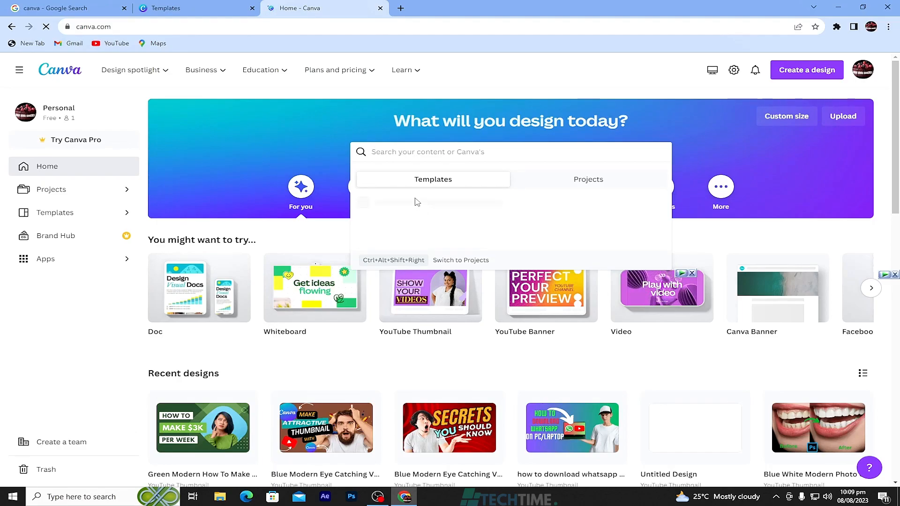
pyautogui.write('YOUT')
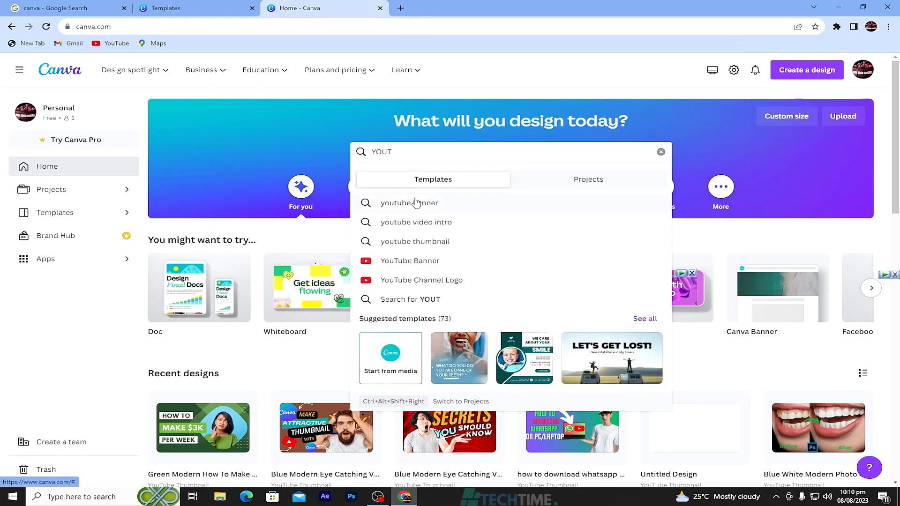
pyautogui.click(412, 243)
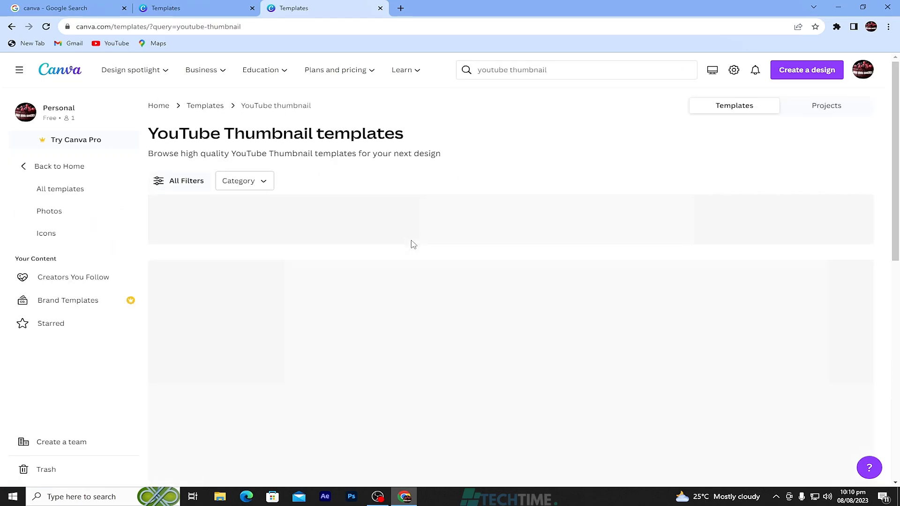
pyautogui.scroll(-2, 413, 244)
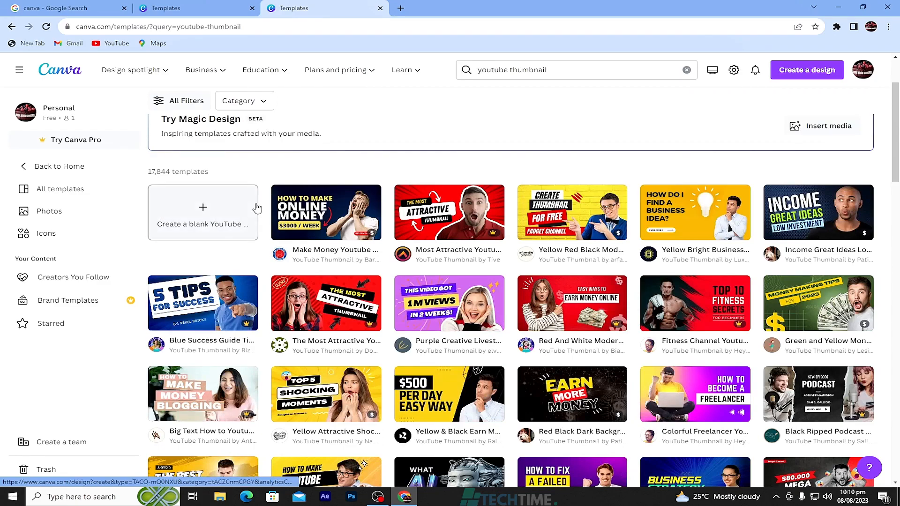
pyautogui.click(205, 214)
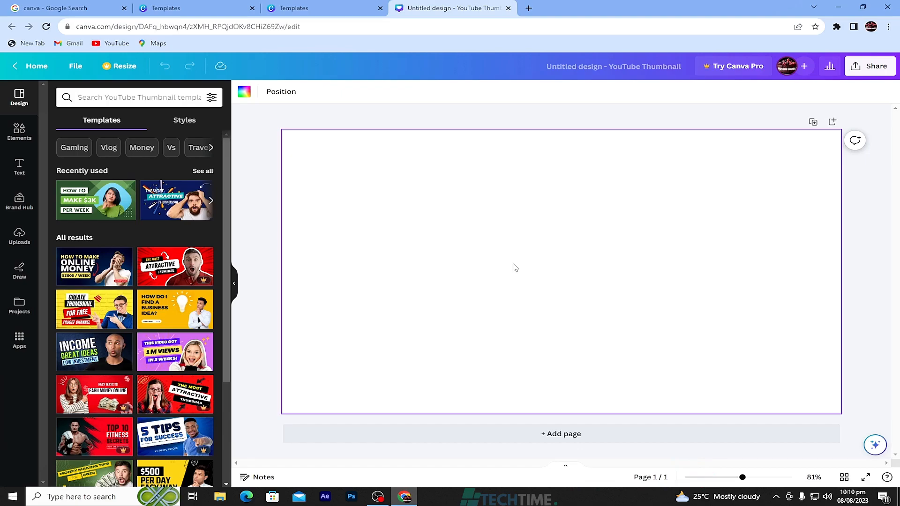
# - Fill the blank thumbnail's background with the purple-to-green gradient
pyautogui.click(245, 93)
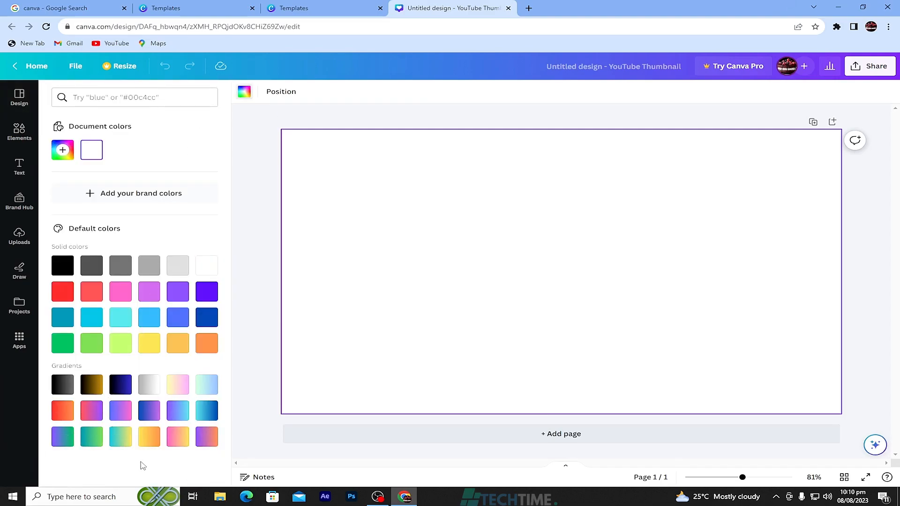
pyautogui.click(60, 439)
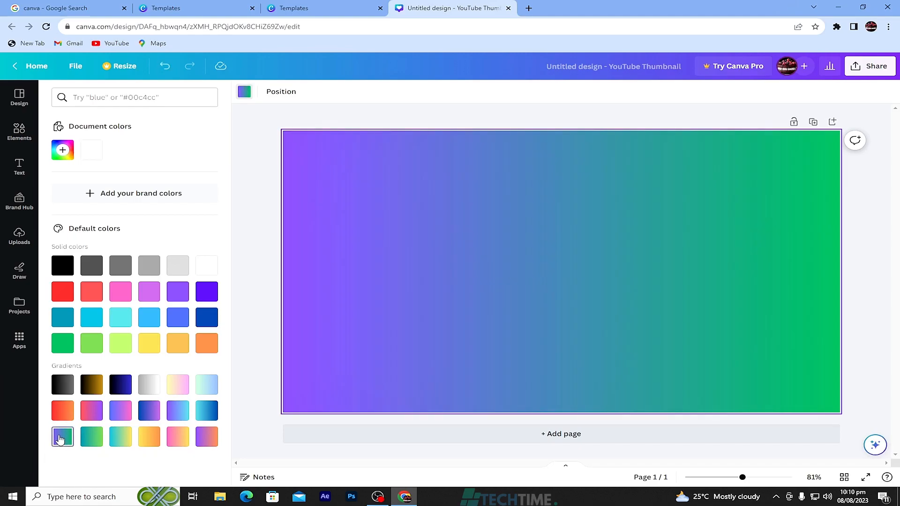
pyautogui.click(264, 137)
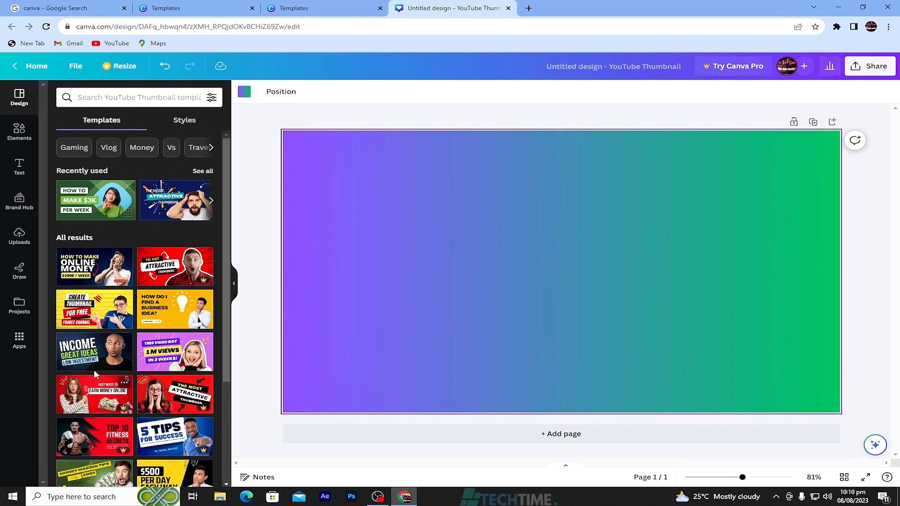
# - Insert the uploaded cut-out of the person holding a laptop, enlarge it and place it in the thumbnail's right half
pyautogui.click(18, 234)
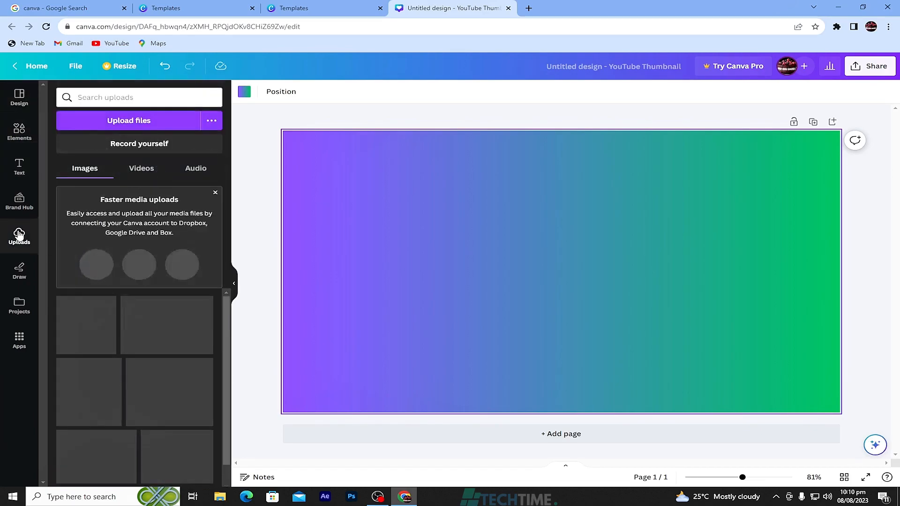
pyautogui.scroll(-2, 122, 312)
pyautogui.scroll(3, 124, 312)
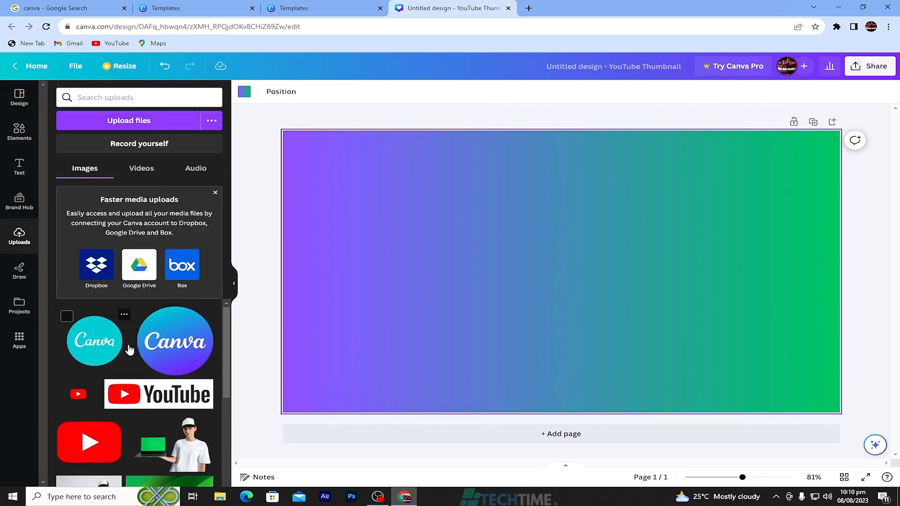
pyautogui.click(171, 443)
pyautogui.moveTo(582, 278); pyautogui.dragTo(662, 249)
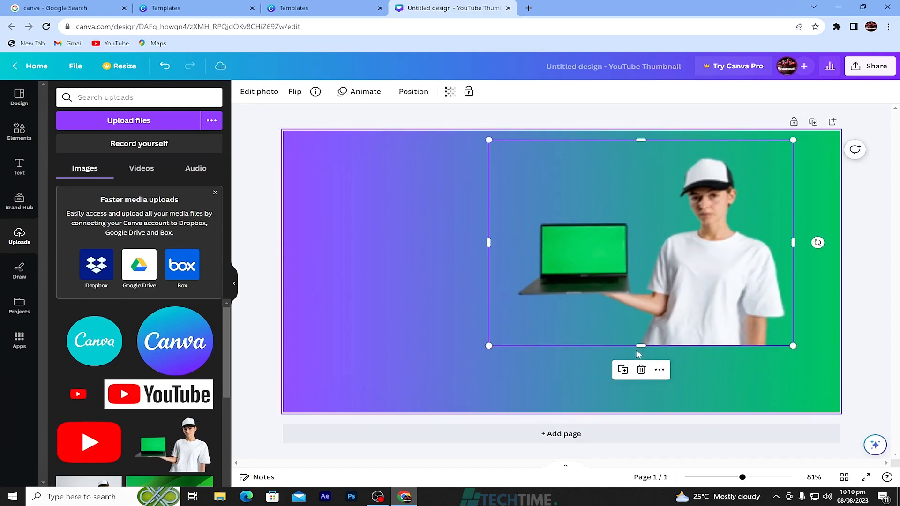
pyautogui.moveTo(641, 346)
pyautogui.mouseDown()
pyautogui.moveTo(652, 398)
pyautogui.moveTo(632, 357)
pyautogui.mouseUp()
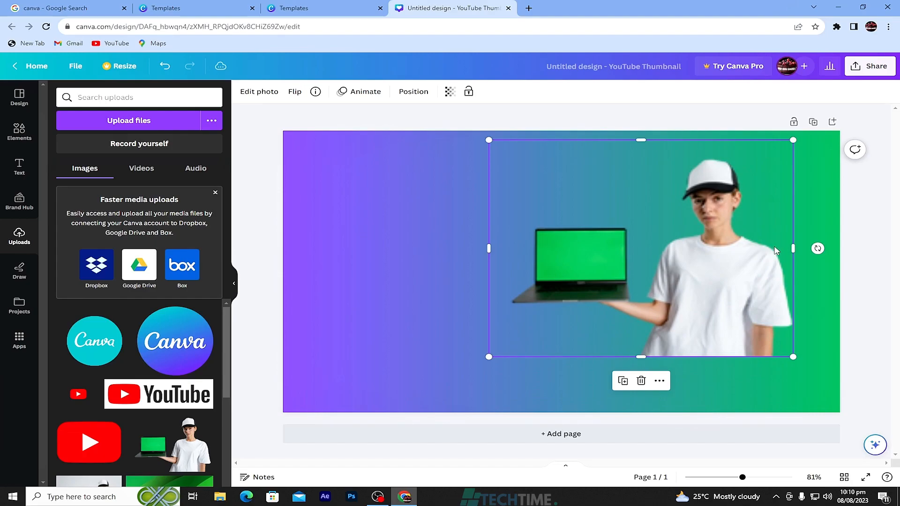
pyautogui.moveTo(792, 248); pyautogui.dragTo(814, 249)
pyautogui.moveTo(696, 271); pyautogui.dragTo(699, 278)
# - Insert the uploaded blue-purple round Canva logo, resize it to about 400 by 400 and place it in the thumbnail's upper-left area
pyautogui.scroll(-2, 109, 398)
pyautogui.scroll(2, 109, 398)
pyautogui.scroll(-2, 109, 398)
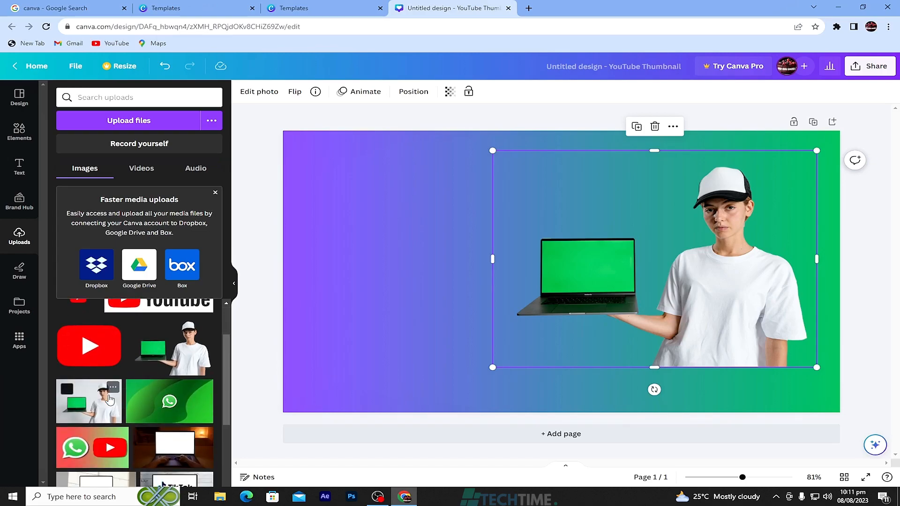
pyautogui.scroll(2, 109, 398)
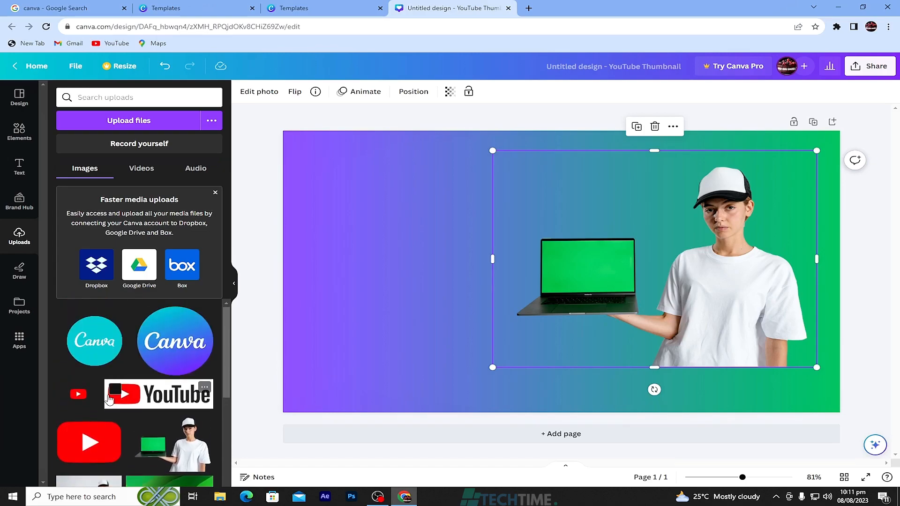
pyautogui.click(163, 346)
pyautogui.moveTo(572, 253); pyautogui.dragTo(413, 212)
pyautogui.moveTo(503, 142); pyautogui.dragTo(461, 184)
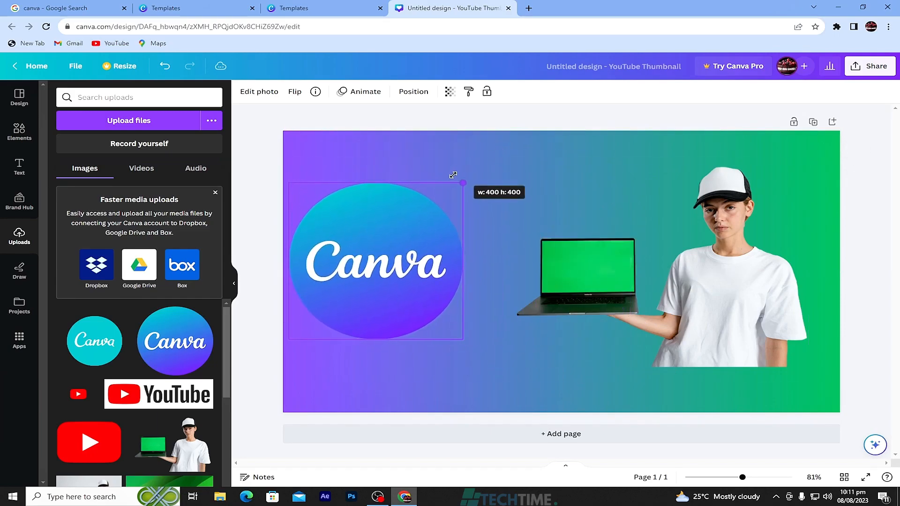
pyautogui.moveTo(372, 258); pyautogui.dragTo(374, 217)
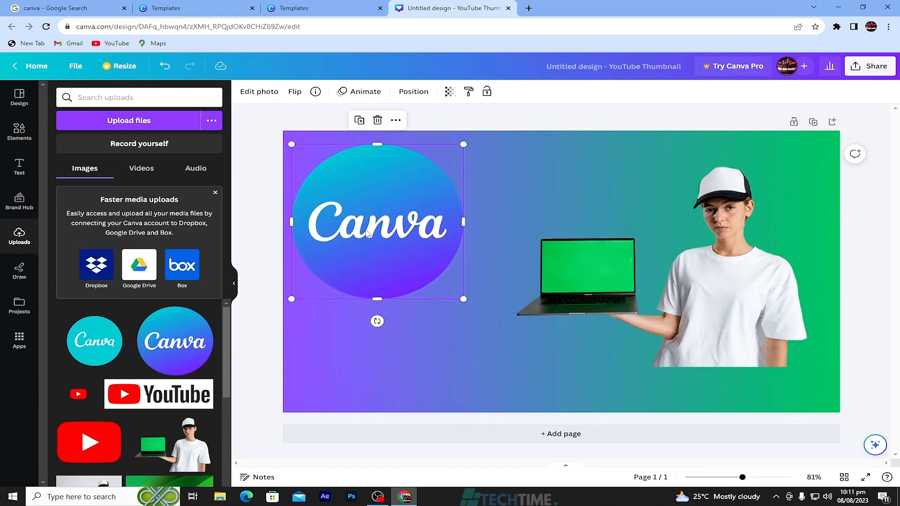
pyautogui.scroll(-2, 88, 356)
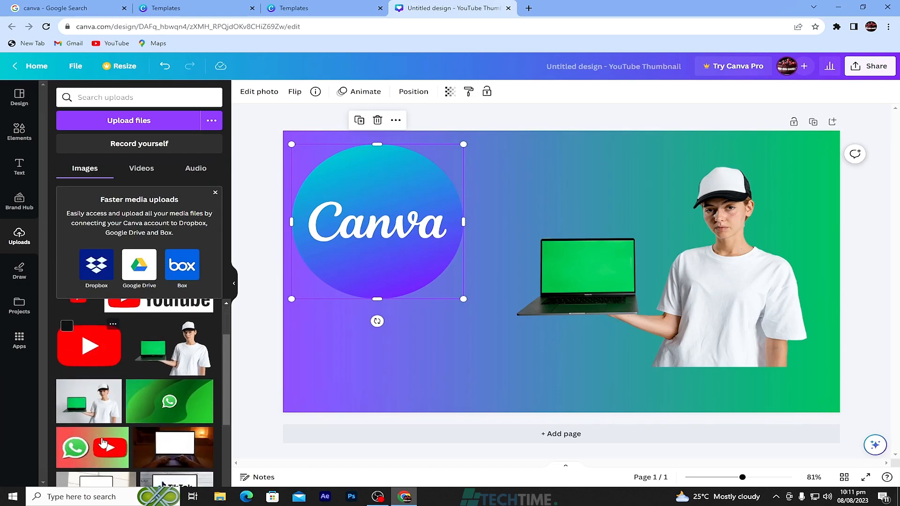
# - Insert the uploaded red YouTube play logo, shrink it slightly and place it below the Canva logo in the thumbnail's lower-left corner
pyautogui.click(84, 352)
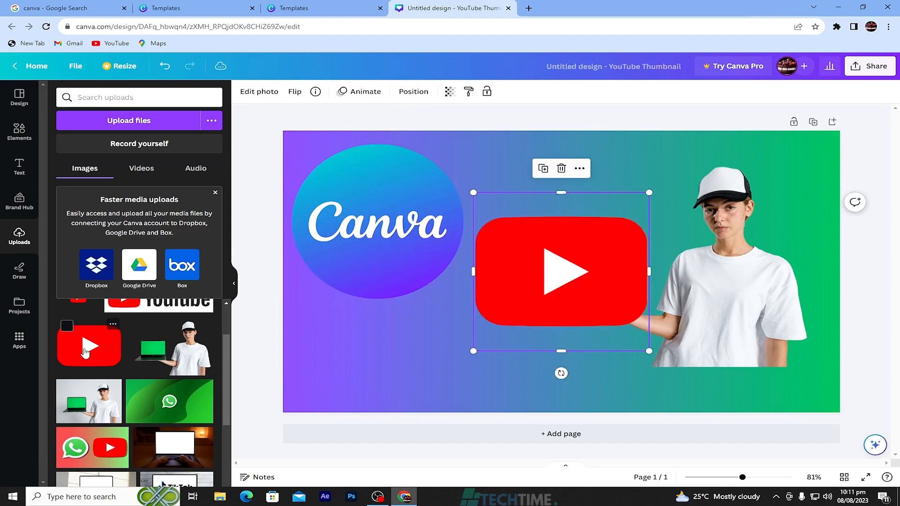
pyautogui.moveTo(649, 191); pyautogui.dragTo(614, 222)
pyautogui.moveTo(566, 279); pyautogui.dragTo(381, 351)
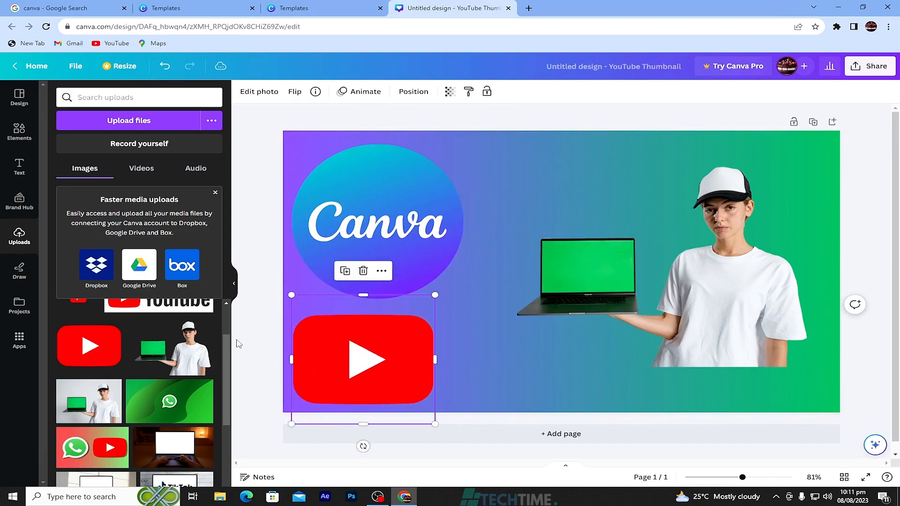
# - Insert the uploaded WhatsApp and YouTube image and scale it down to cover the laptop's green screen
pyautogui.scroll(-5, 134, 393)
pyautogui.scroll(5, 135, 393)
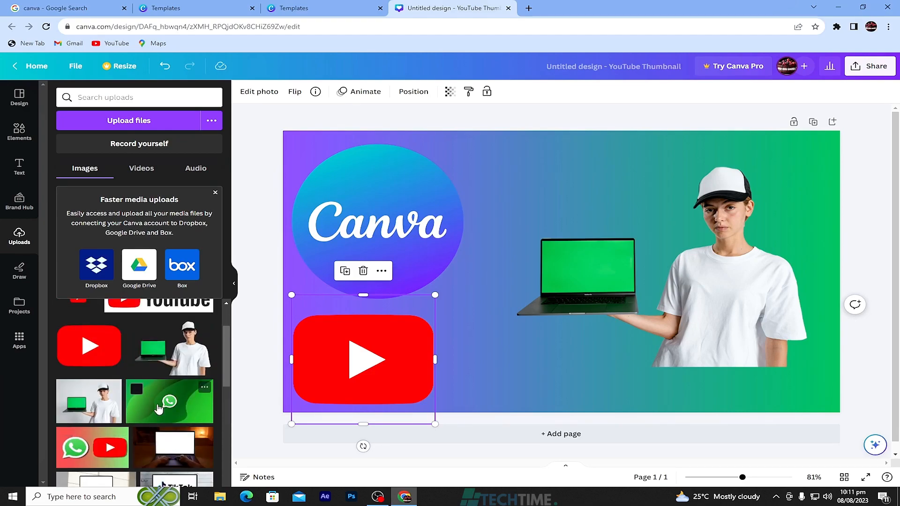
pyautogui.click(115, 439)
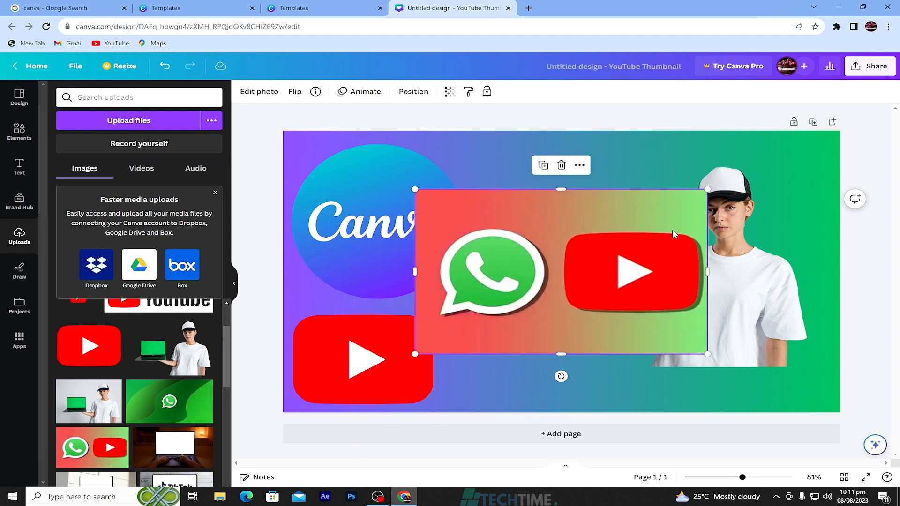
pyautogui.moveTo(706, 190); pyautogui.dragTo(522, 293)
pyautogui.moveTo(465, 322); pyautogui.dragTo(593, 263)
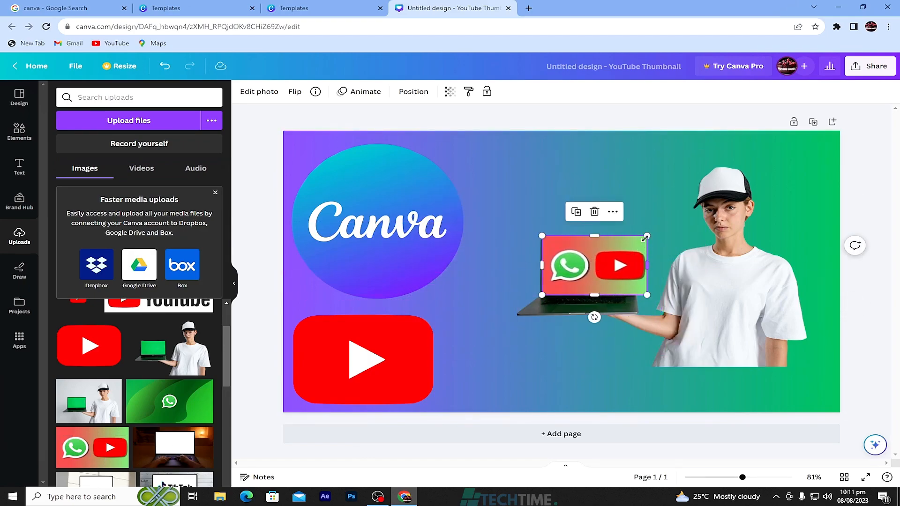
pyautogui.moveTo(641, 239); pyautogui.dragTo(609, 268)
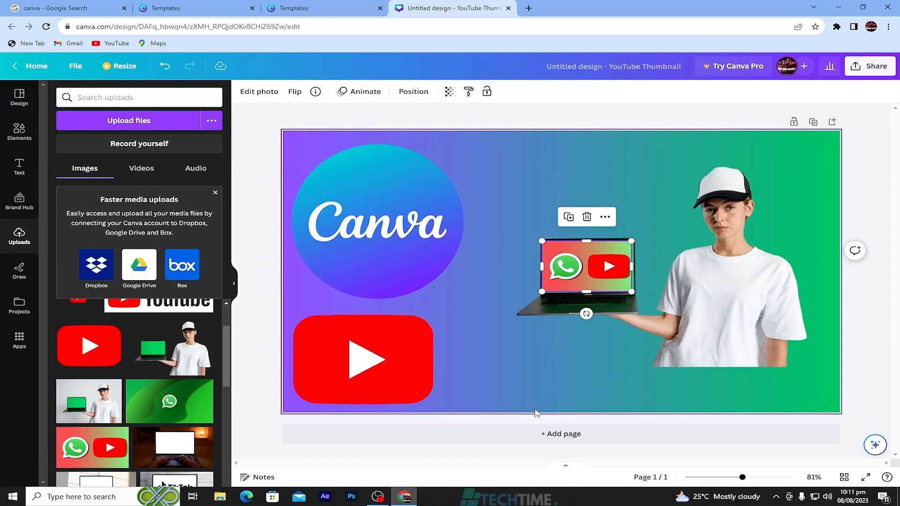
pyautogui.click(511, 383)
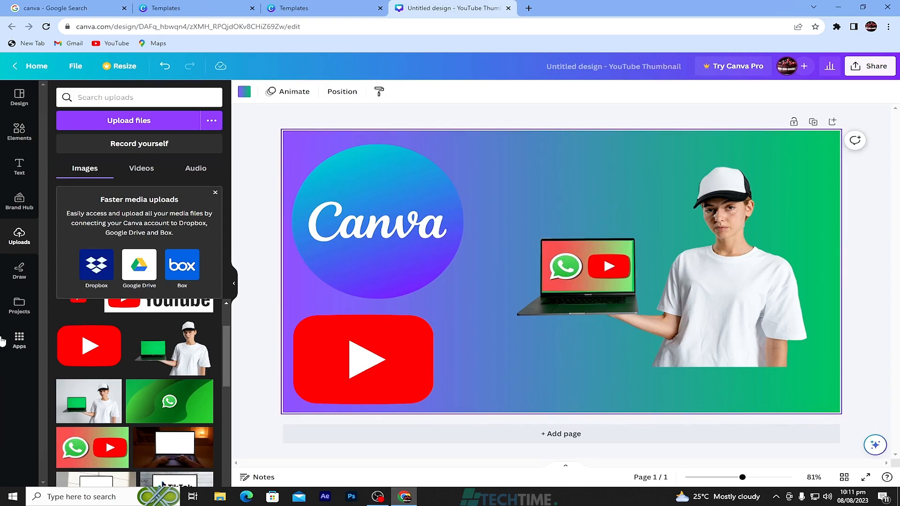
# - Add a heading to the thumbnail with the text "CANVA"
pyautogui.click(20, 165)
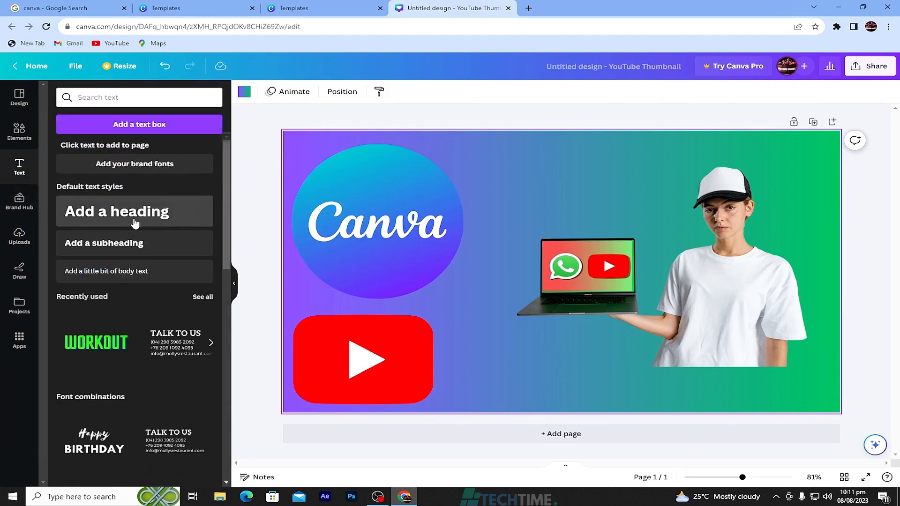
pyautogui.scroll(-3, 135, 223)
pyautogui.scroll(3, 134, 223)
pyautogui.click(117, 213)
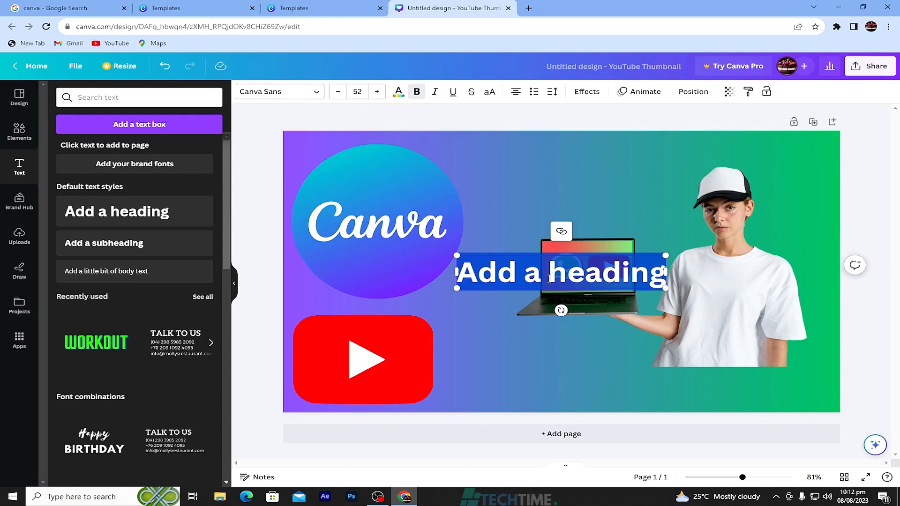
pyautogui.write('CAN')
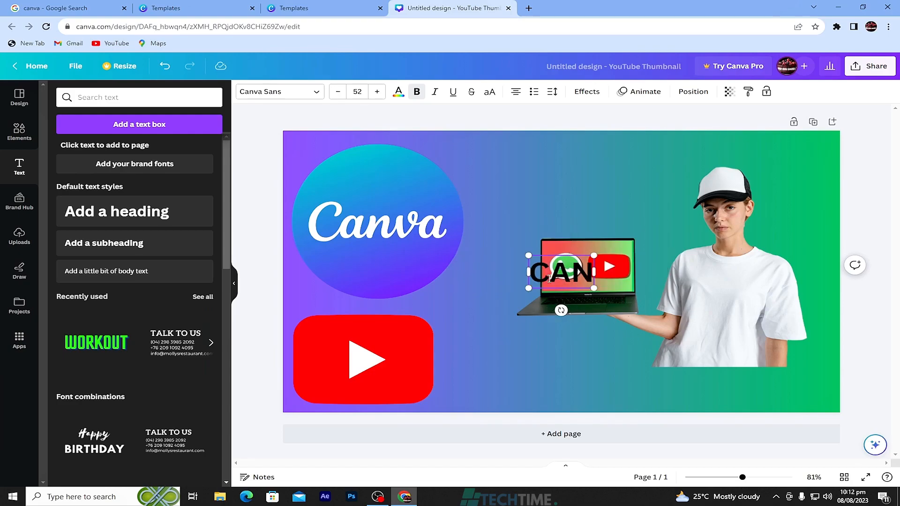
pyautogui.write('VA')
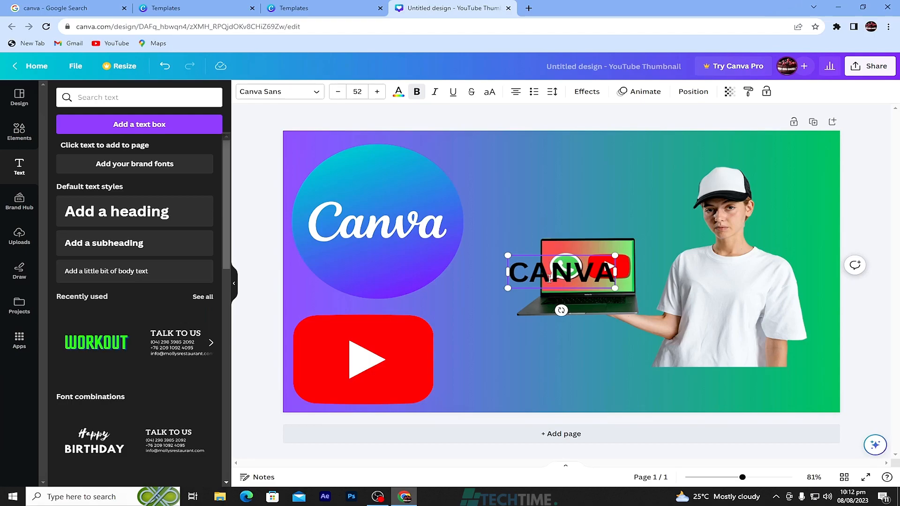
# - Replace the heading's text with "THUMBNAIL WITH CANVA" and move it to the thumbnail's upper edge
pyautogui.press('BackSpace')
pyautogui.press('BackSpace')
pyautogui.press('BackSpace')
pyautogui.press('BackSpace')
pyautogui.press('BackSpace')
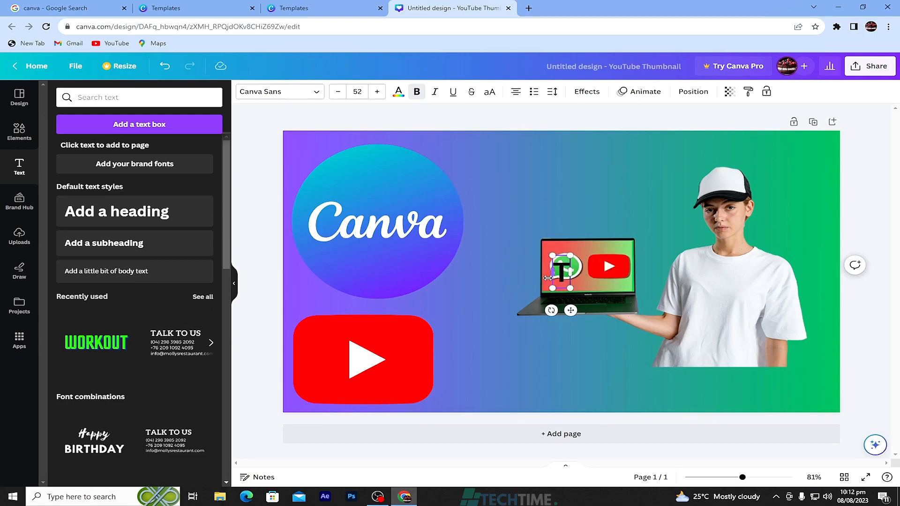
pyautogui.write('THUM')
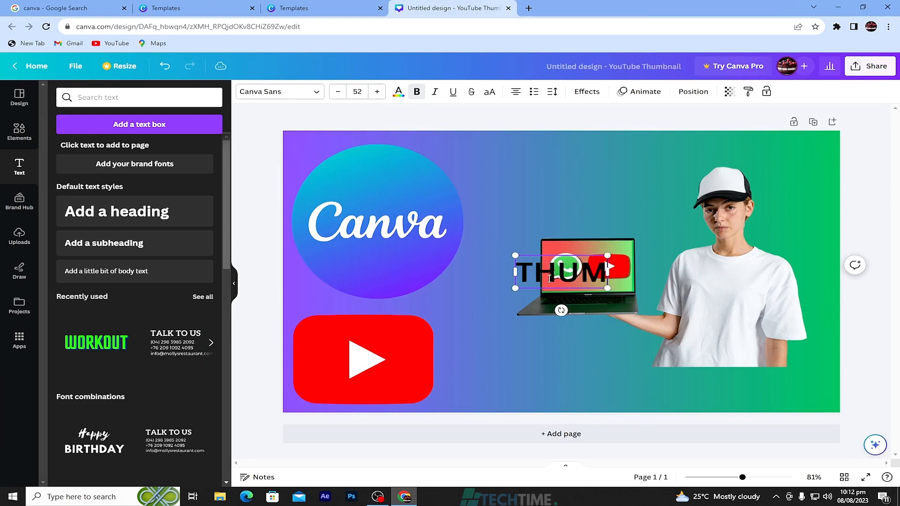
pyautogui.write('BNAIL')
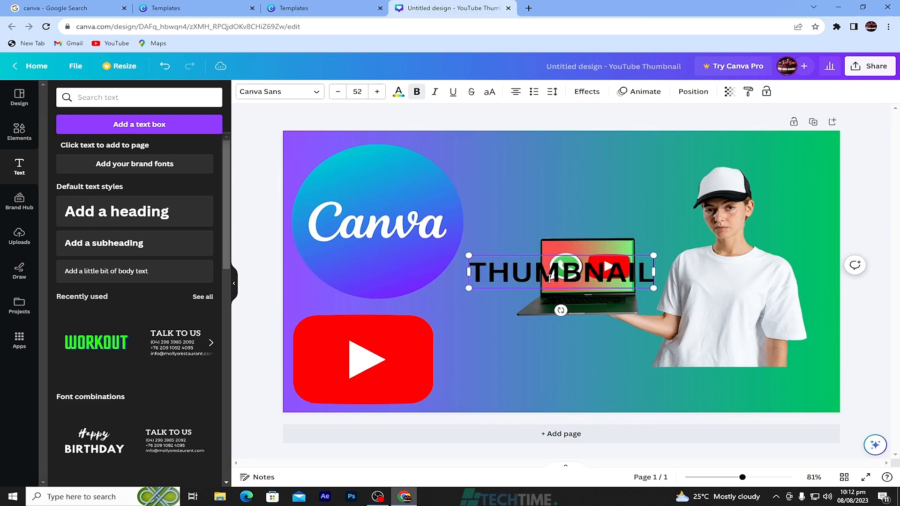
pyautogui.write(' WITH CAN')
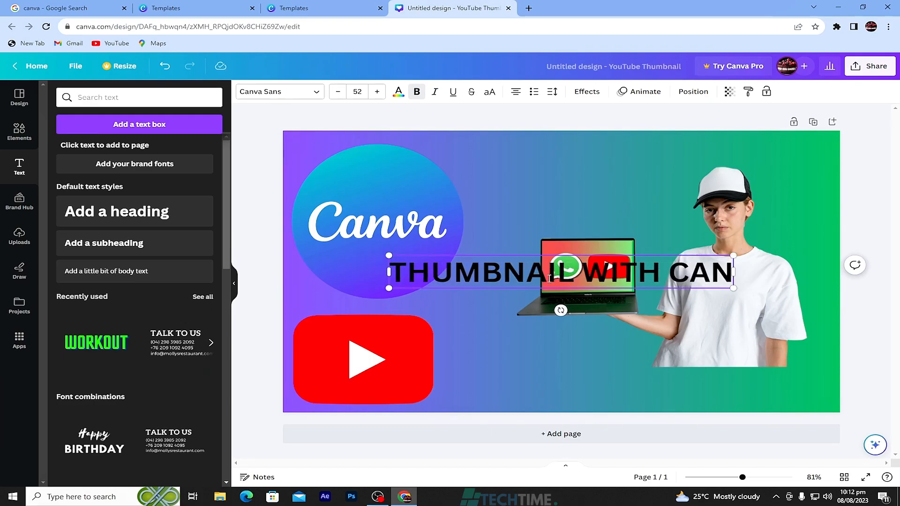
pyautogui.write('V')
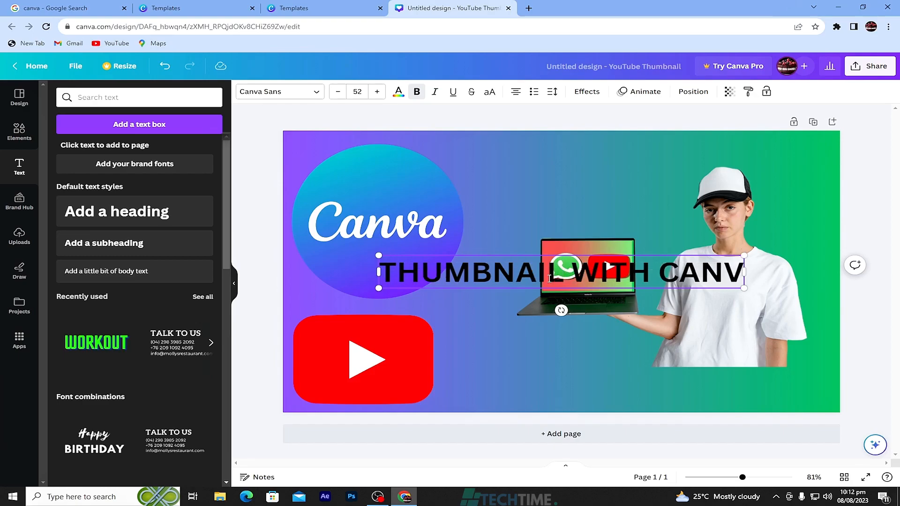
pyautogui.write('A')
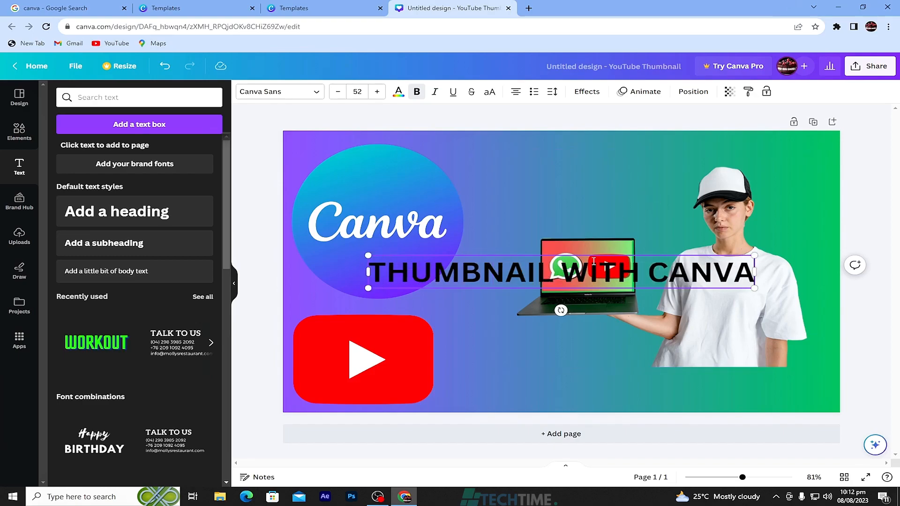
pyautogui.moveTo(561, 310); pyautogui.dragTo(521, 172)
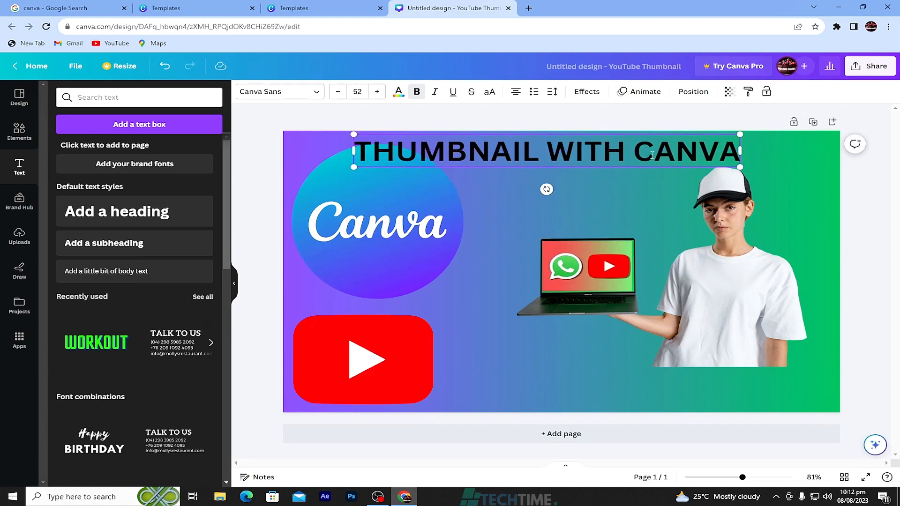
# - Change the whole heading's font to TAN Kindred
pyautogui.moveTo(738, 150); pyautogui.dragTo(352, 151)
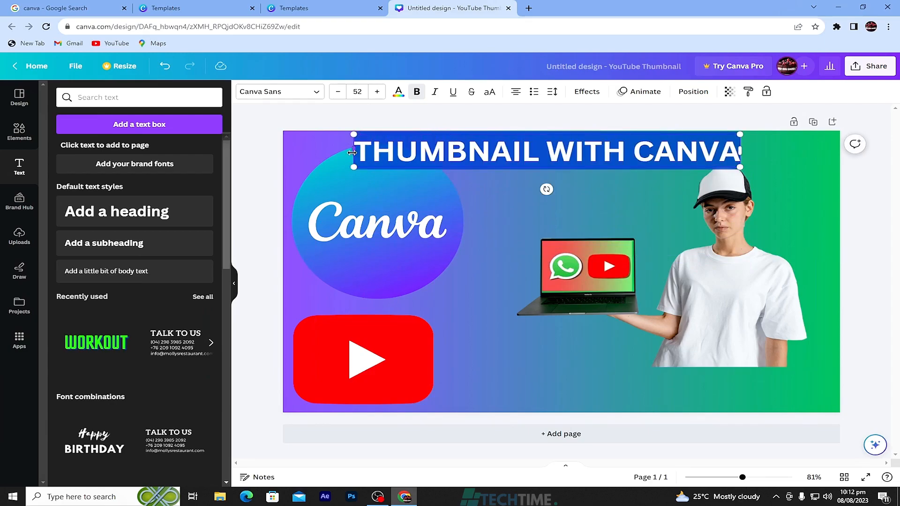
pyautogui.click(315, 94)
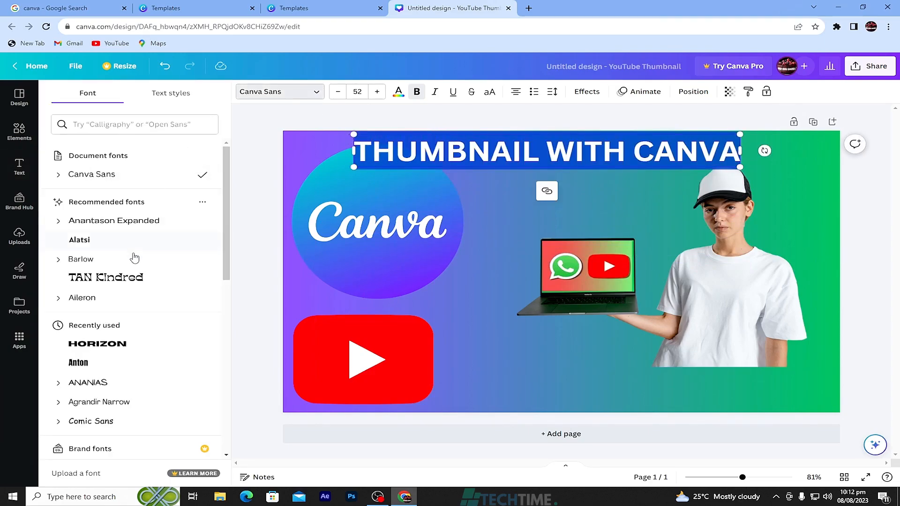
pyautogui.click(134, 291)
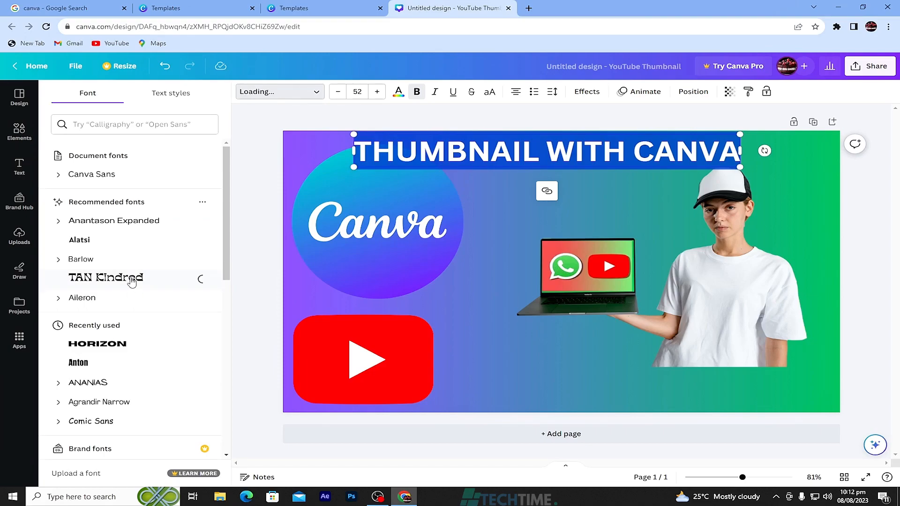
pyautogui.click(466, 266)
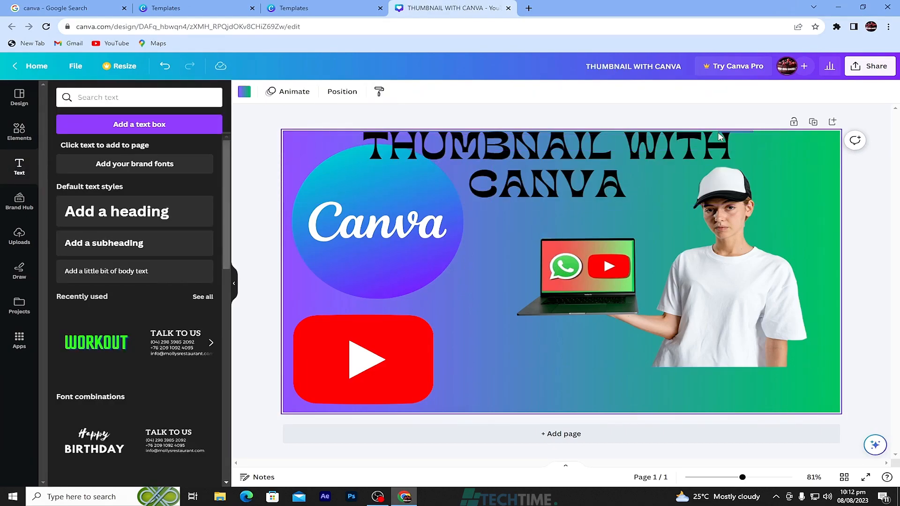
# - Color the whole heading text white, using the white from the Canva logo's photo colors
pyautogui.click(735, 150)
pyautogui.click(410, 142)
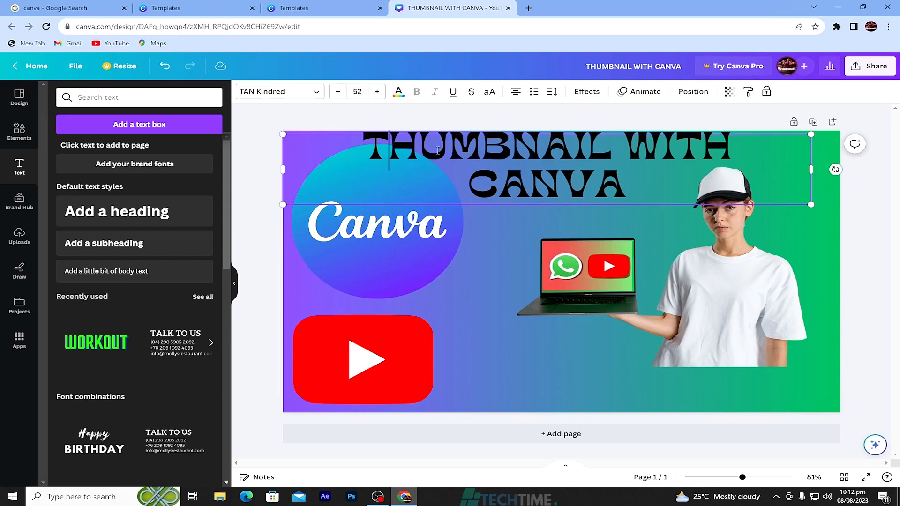
pyautogui.moveTo(373, 145); pyautogui.dragTo(697, 182)
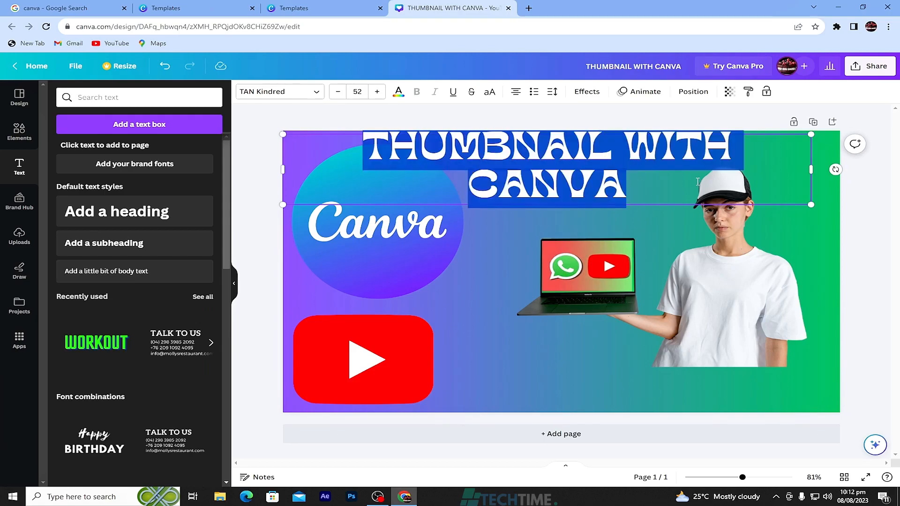
pyautogui.click(398, 91)
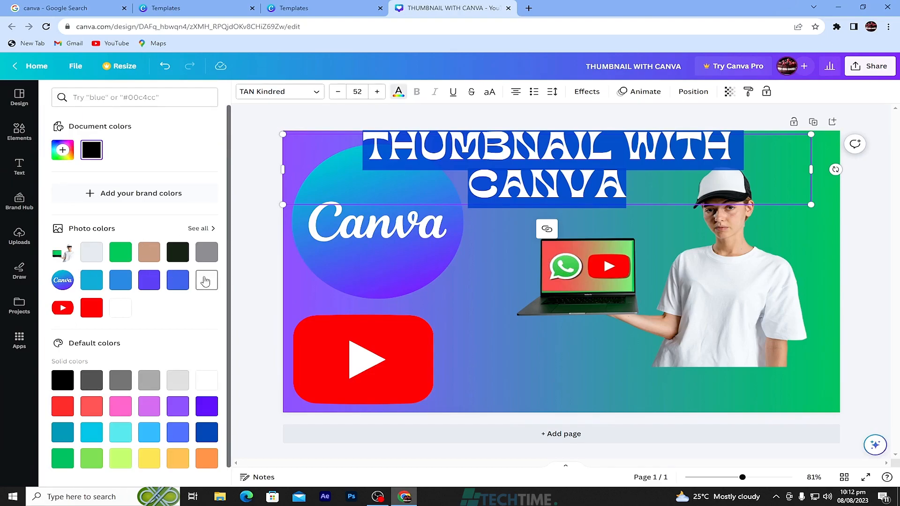
pyautogui.click(207, 280)
pyautogui.click(488, 286)
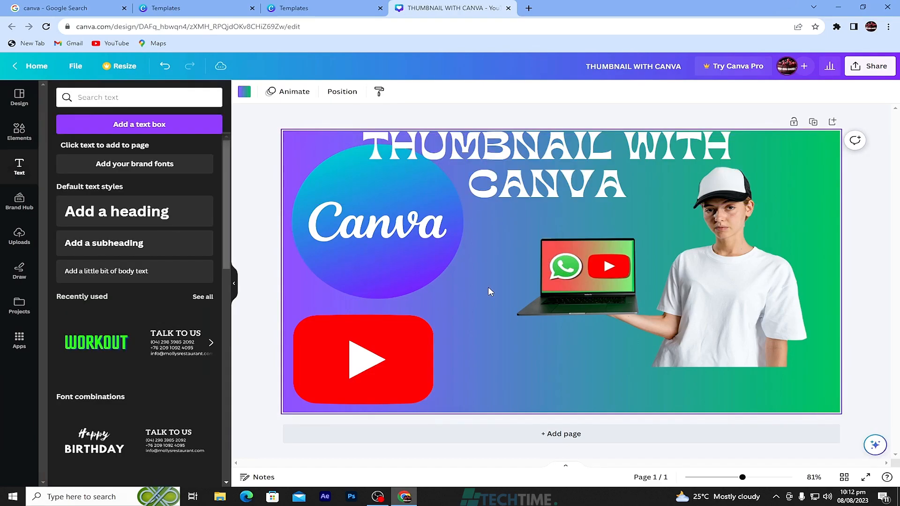
# - Color the whole heading text red, using the red from the YouTube logo's photo colors
pyautogui.doubleClick(739, 138)
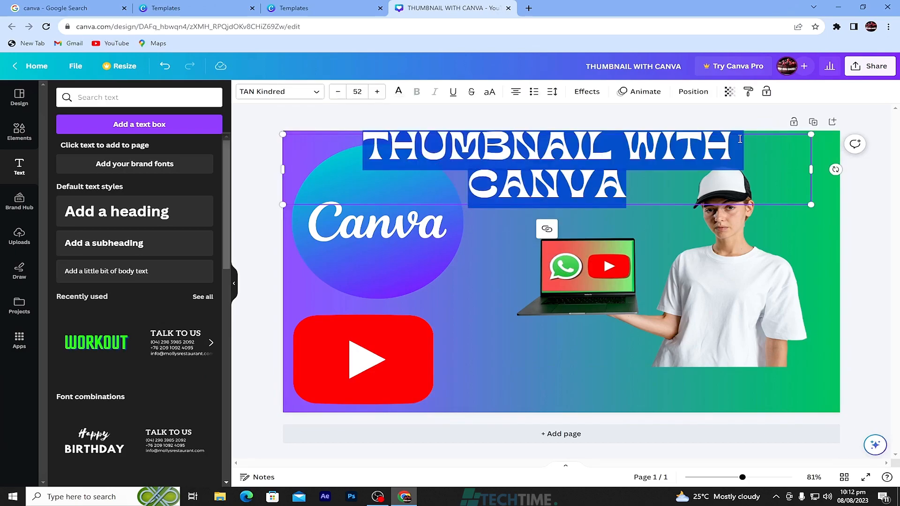
pyautogui.click(398, 91)
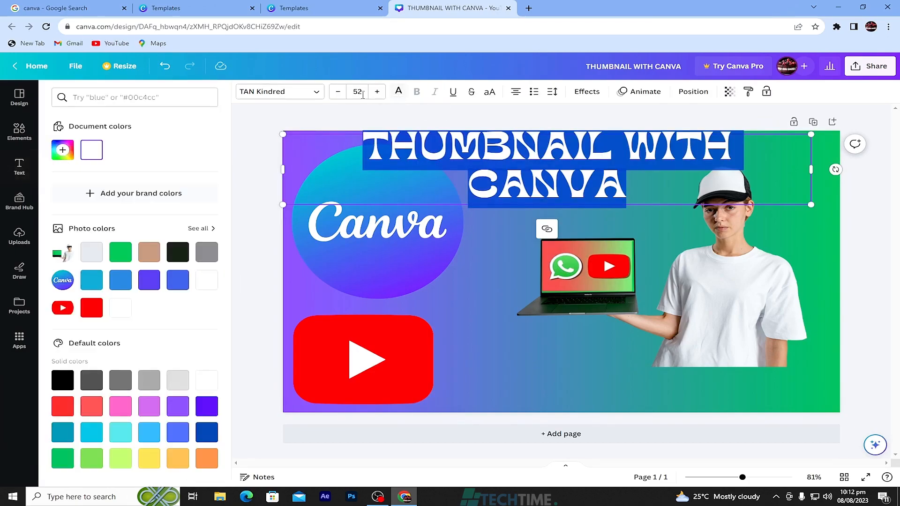
pyautogui.scroll(-1, 153, 310)
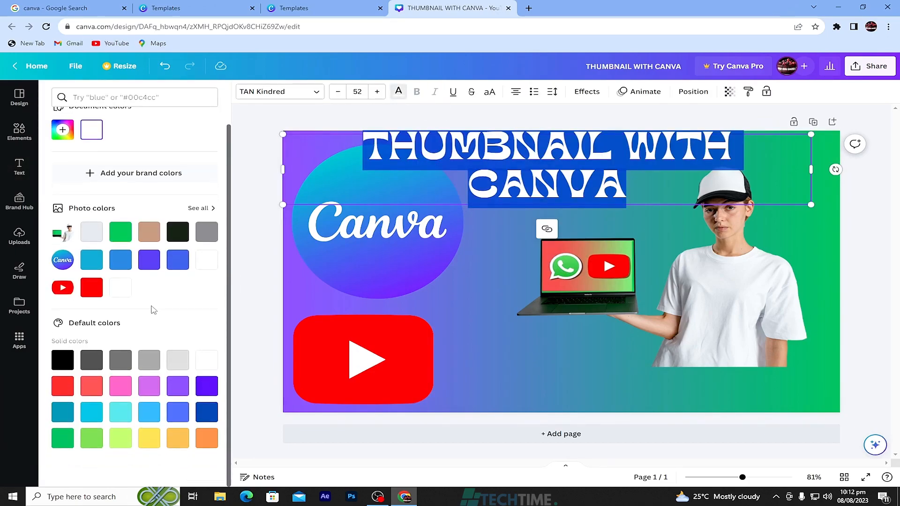
pyautogui.click(91, 288)
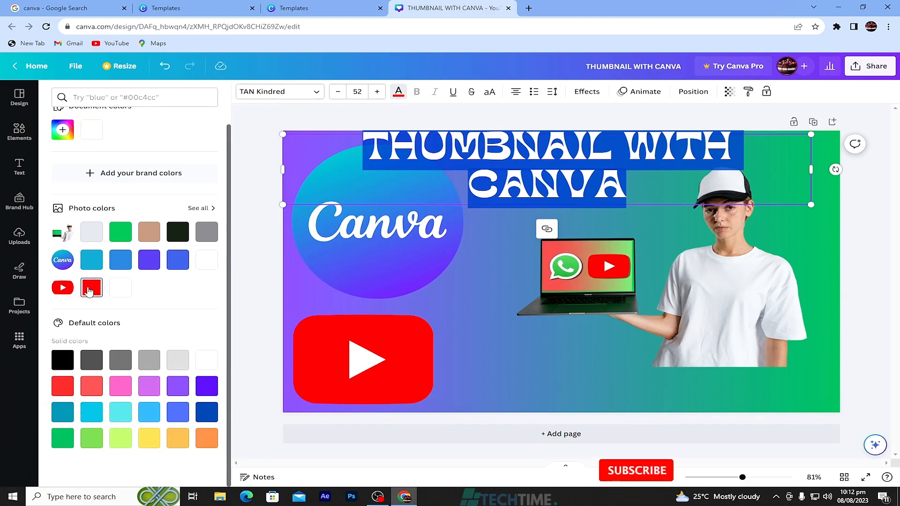
pyautogui.click(388, 292)
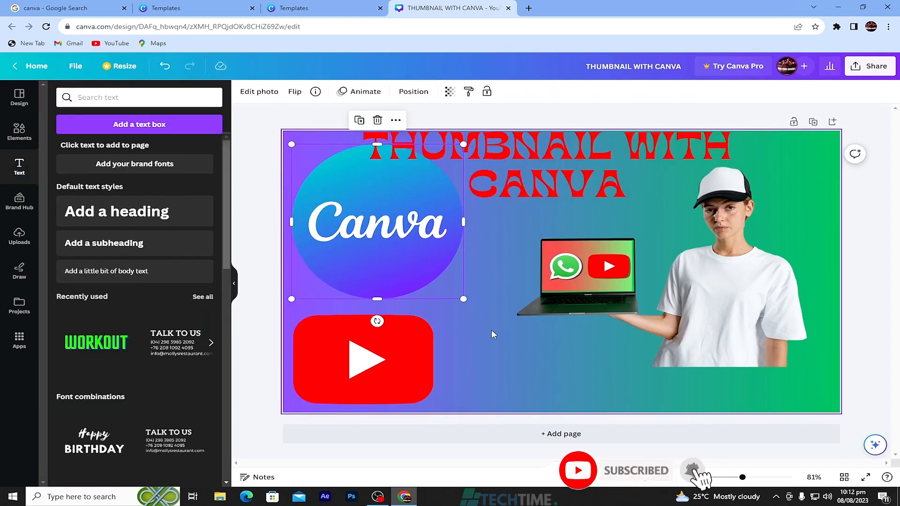
# - Scale the heading down and raise its font size to 36.8
pyautogui.click(519, 159)
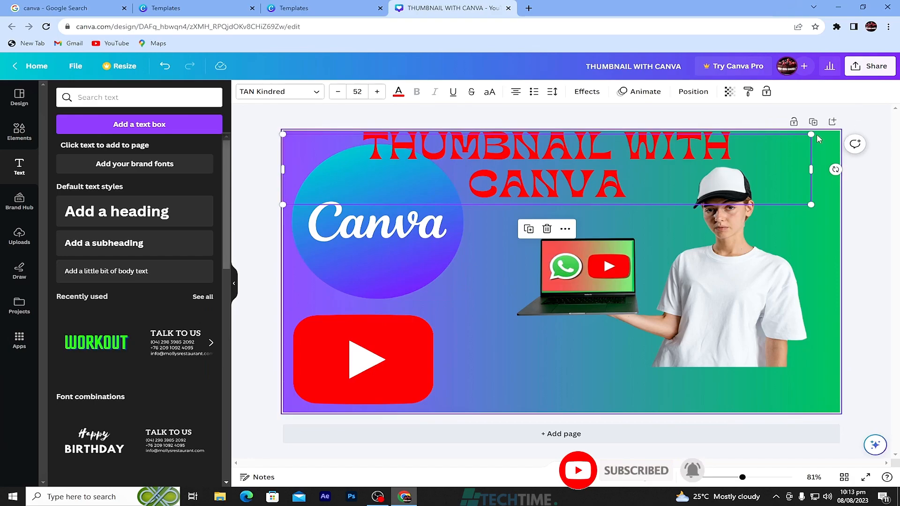
pyautogui.moveTo(812, 135); pyautogui.dragTo(665, 172)
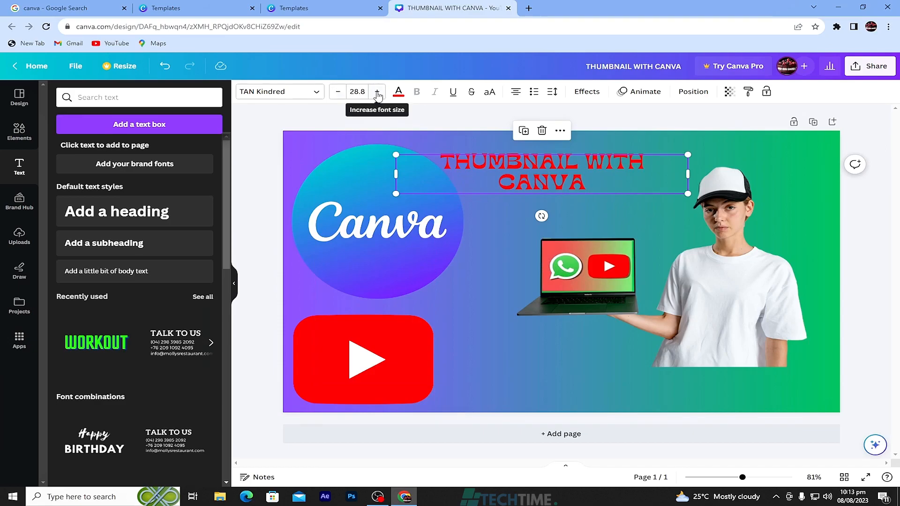
pyautogui.click(378, 91)
pyautogui.click(378, 92)
pyautogui.click(377, 92)
pyautogui.click(378, 92)
pyautogui.click(378, 91)
pyautogui.click(377, 92)
pyautogui.click(377, 92)
pyautogui.click(378, 92)
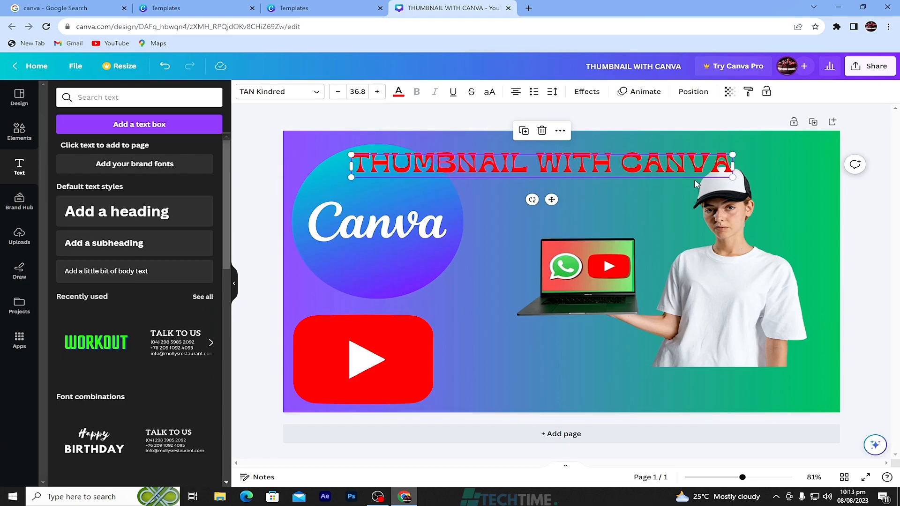
# - Color the whole heading text orange, using the orange from the default solid colors
pyautogui.doubleClick(733, 165)
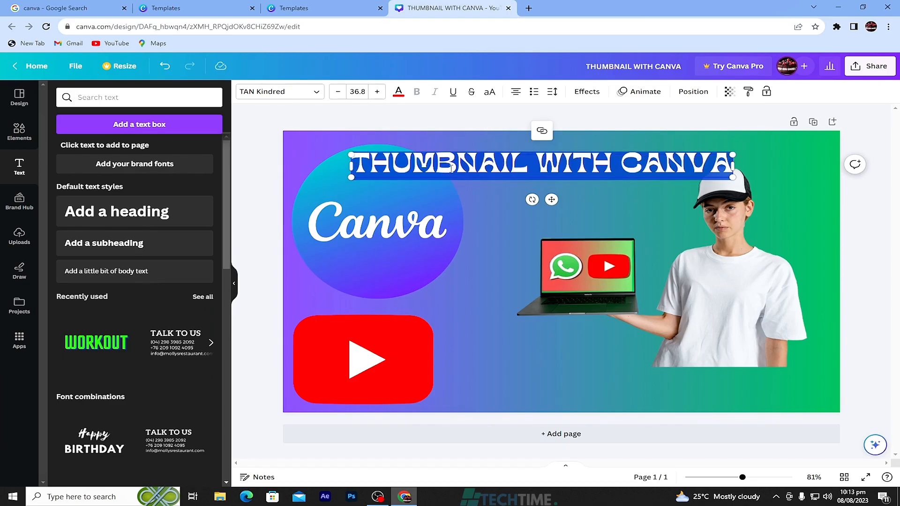
pyautogui.click(398, 92)
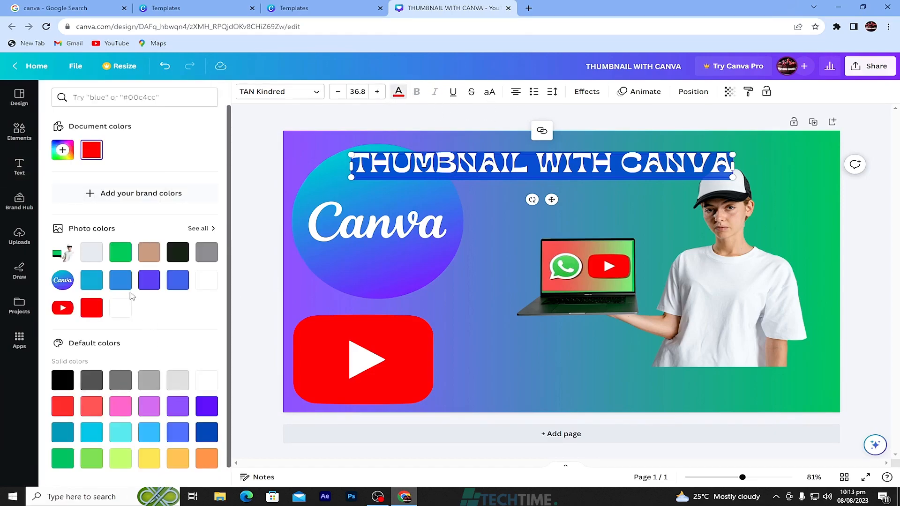
pyautogui.scroll(-1, 104, 335)
pyautogui.click(207, 437)
pyautogui.click(468, 262)
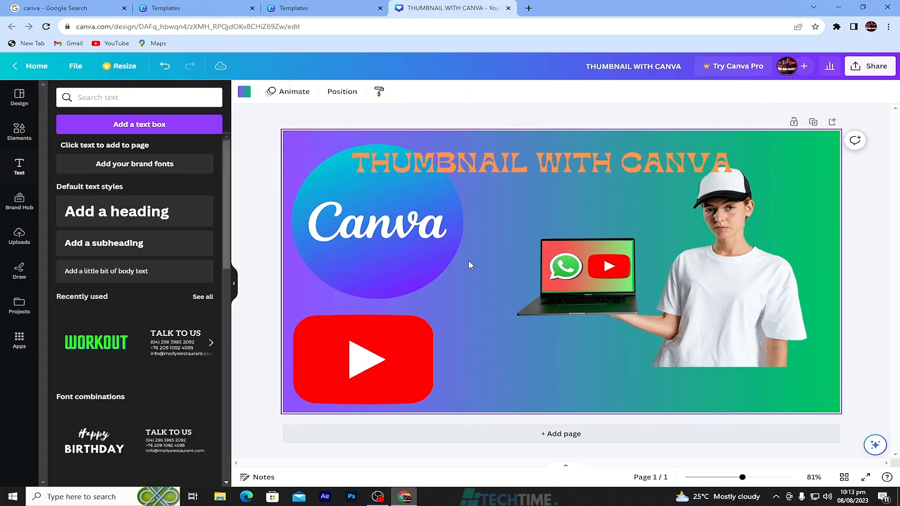
# - Color only the word THUMBNAIL in the heading blue, using the second blue from the Canva logo's photo colors
pyautogui.click(526, 158)
pyautogui.moveTo(527, 165); pyautogui.dragTo(351, 164)
pyautogui.click(399, 92)
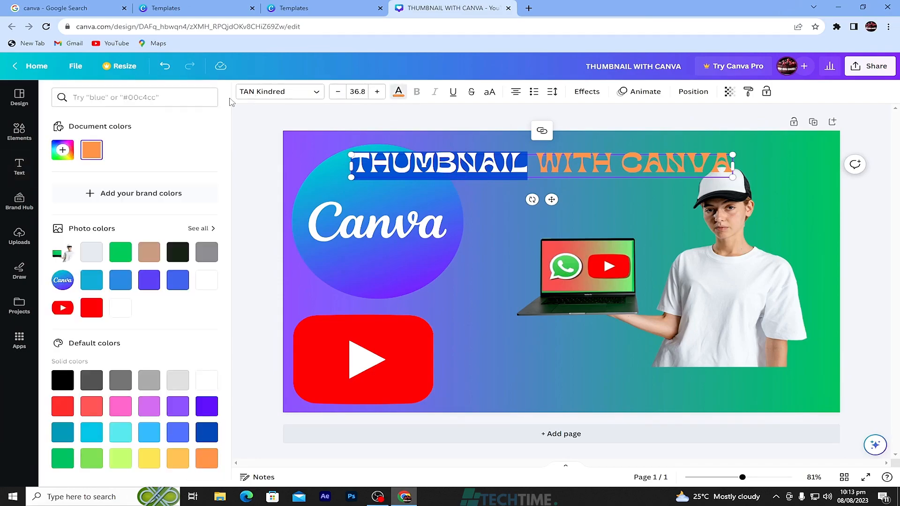
pyautogui.click(121, 280)
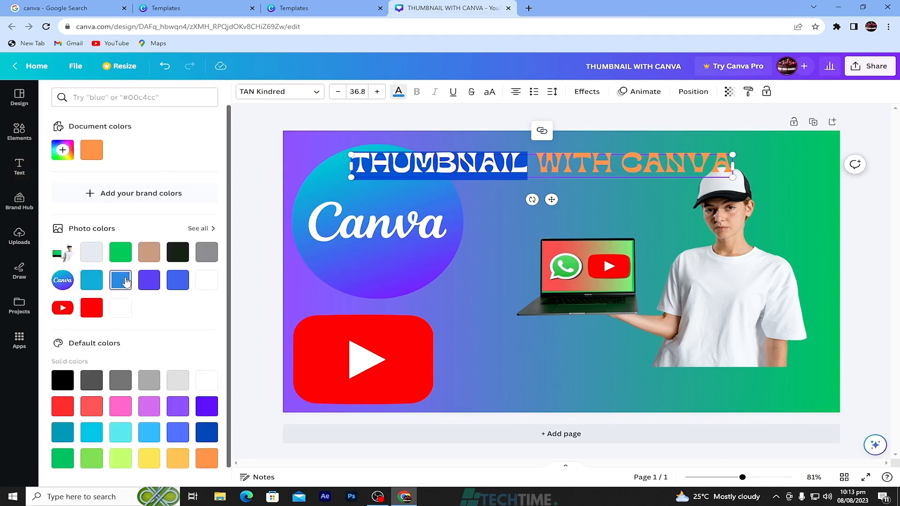
pyautogui.click(448, 272)
pyautogui.click(518, 161)
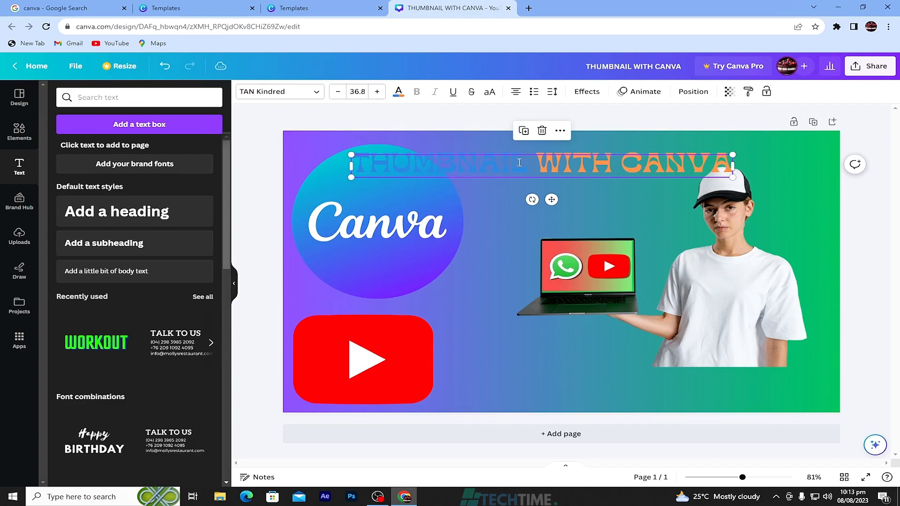
pyautogui.click(519, 161)
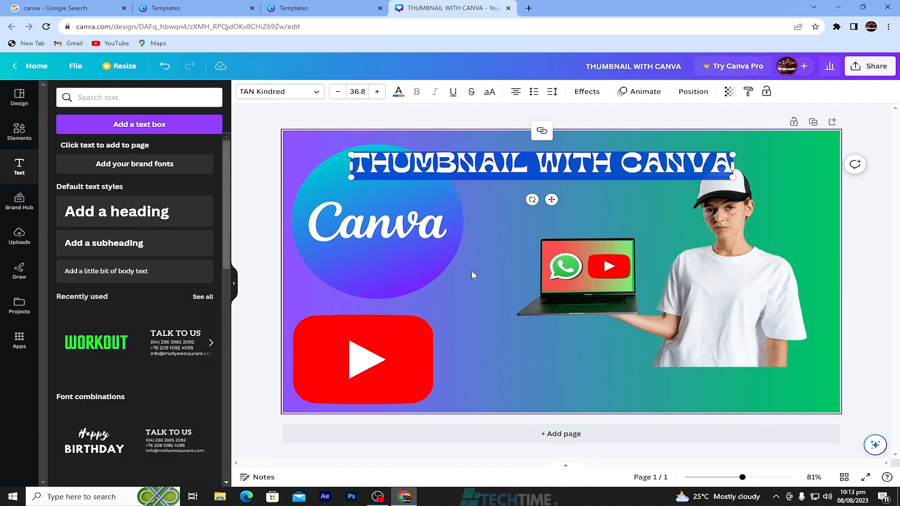
pyautogui.click(459, 293)
# - Underline the word THUMBNAIL in the heading
pyautogui.click(522, 162)
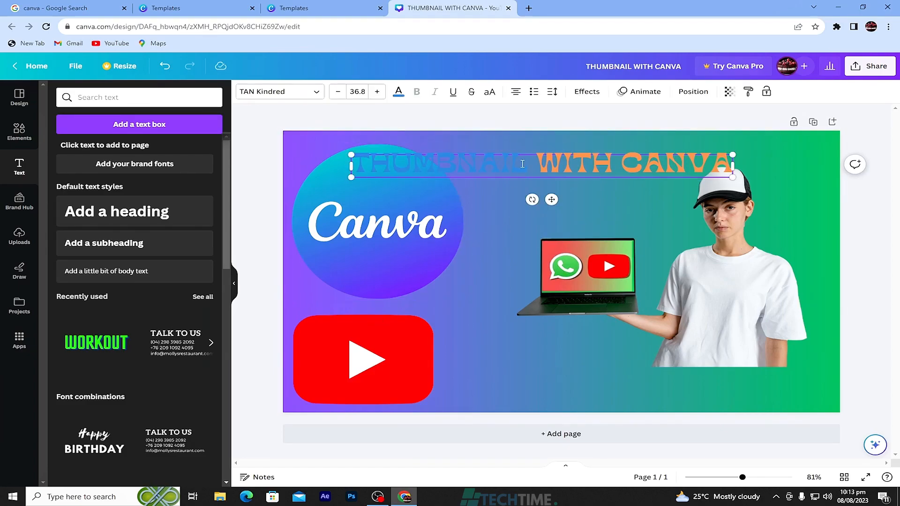
pyautogui.doubleClick(522, 163)
pyautogui.click(398, 92)
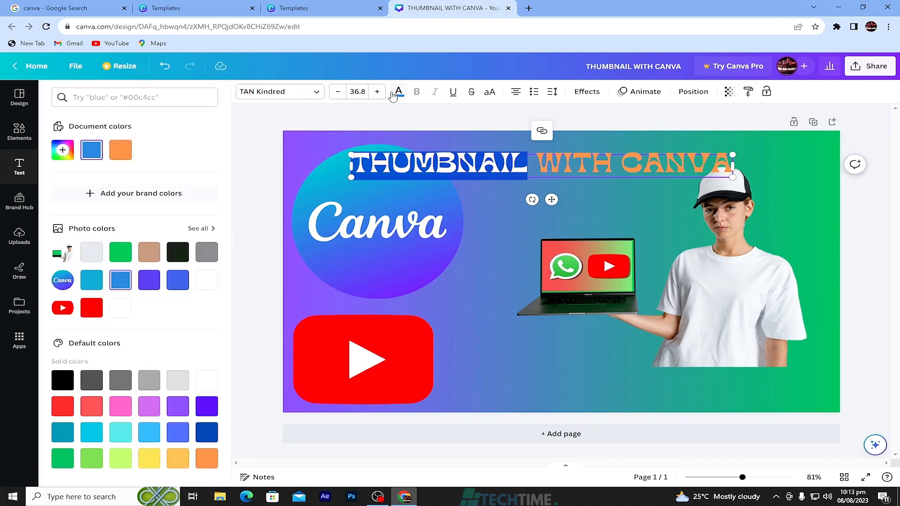
pyautogui.scroll(-1, 149, 375)
pyautogui.click(149, 411)
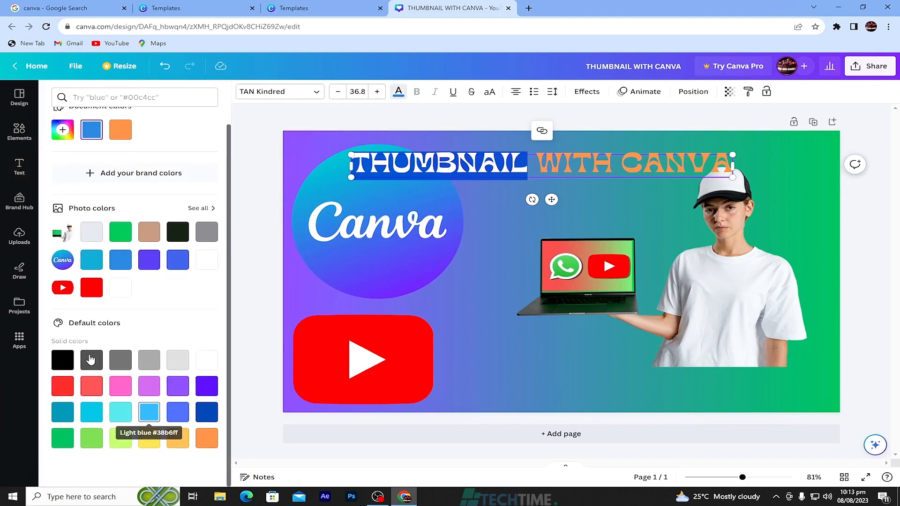
pyautogui.click(92, 287)
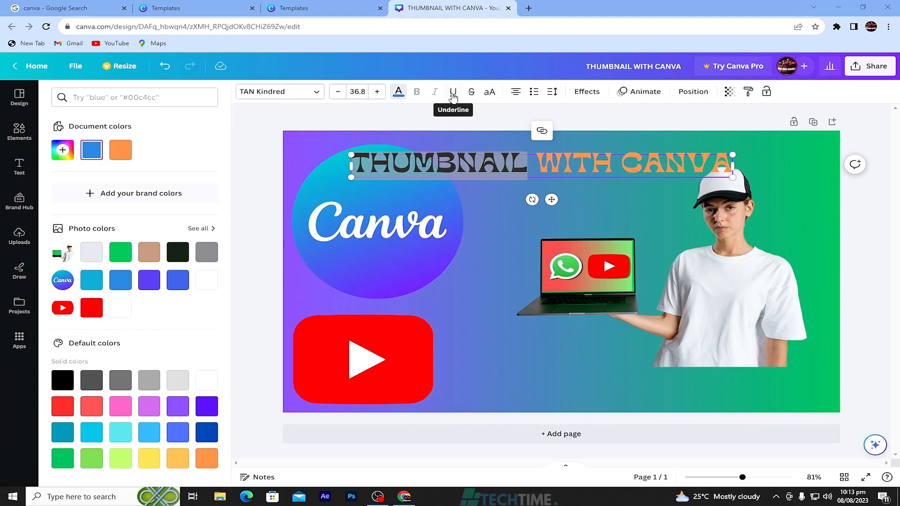
pyautogui.click(453, 92)
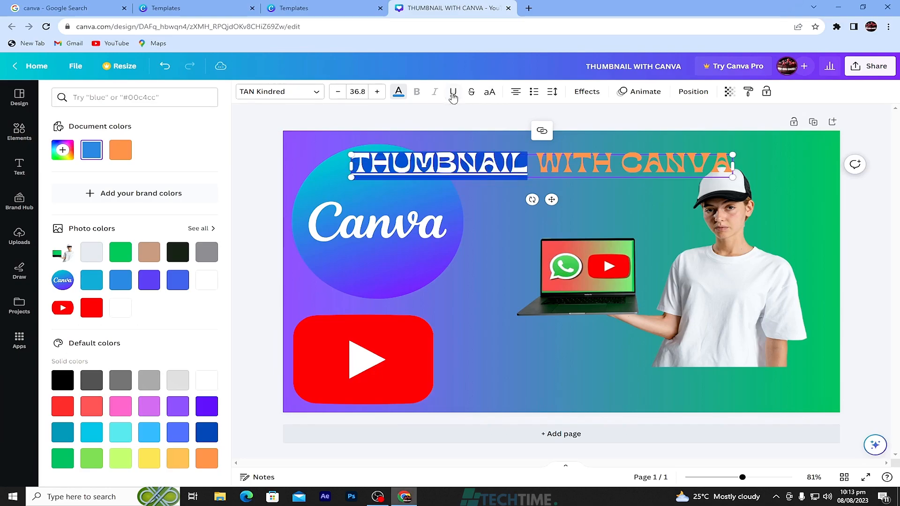
pyautogui.click(481, 209)
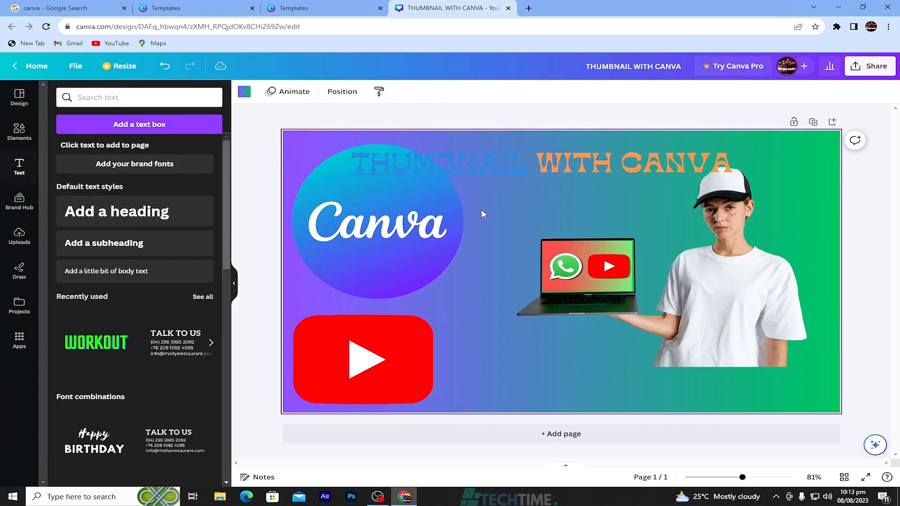
# - Apply the Background text effect to the whole heading and set the background color to black
pyautogui.click(459, 162)
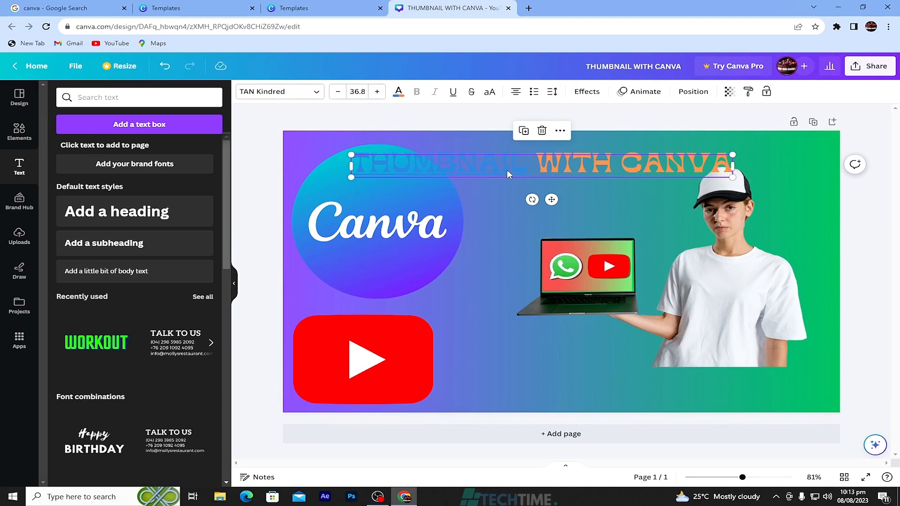
pyautogui.click(593, 93)
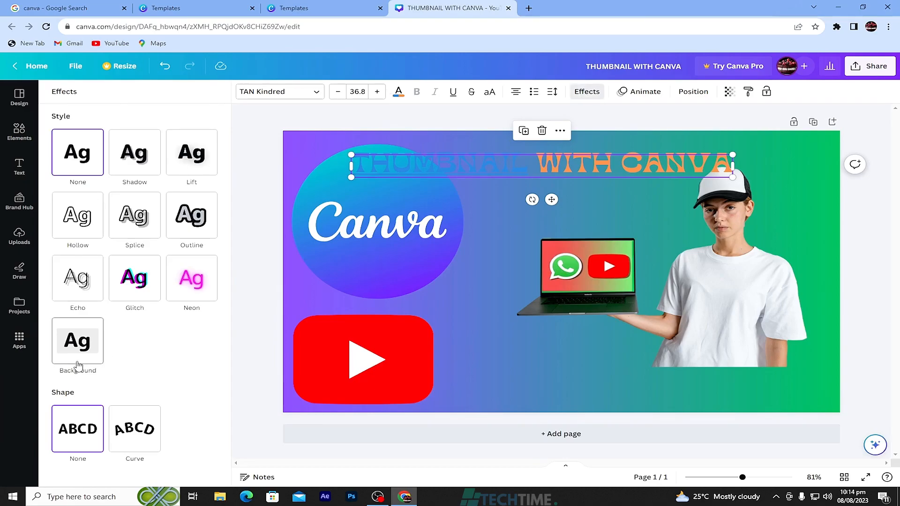
pyautogui.moveTo(731, 170); pyautogui.dragTo(385, 192)
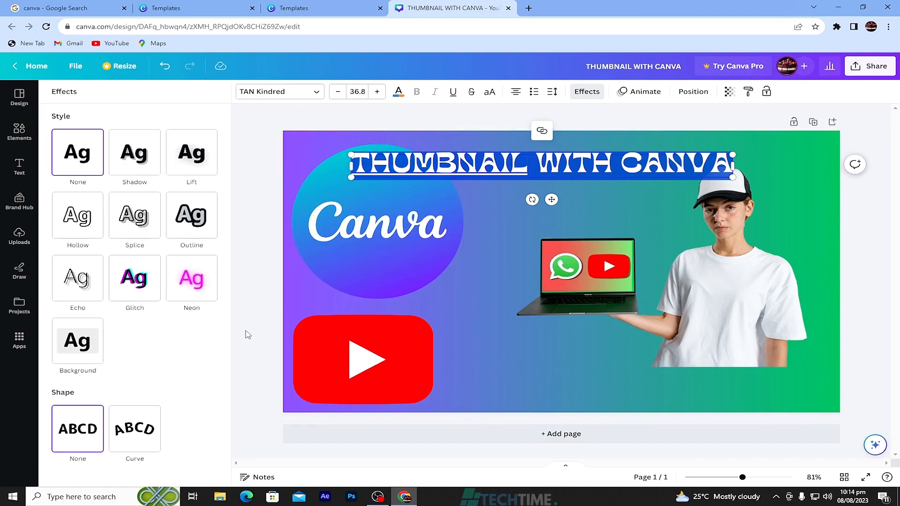
pyautogui.click(81, 351)
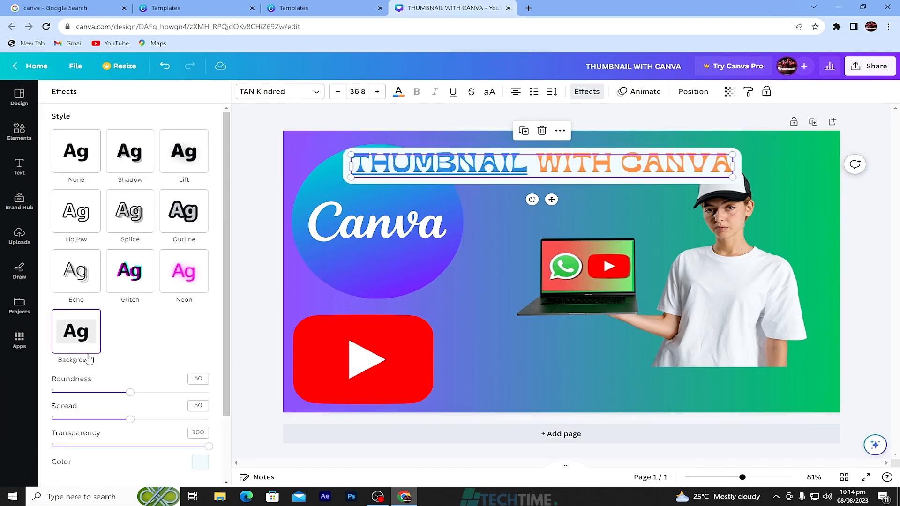
pyautogui.scroll(-1, 95, 361)
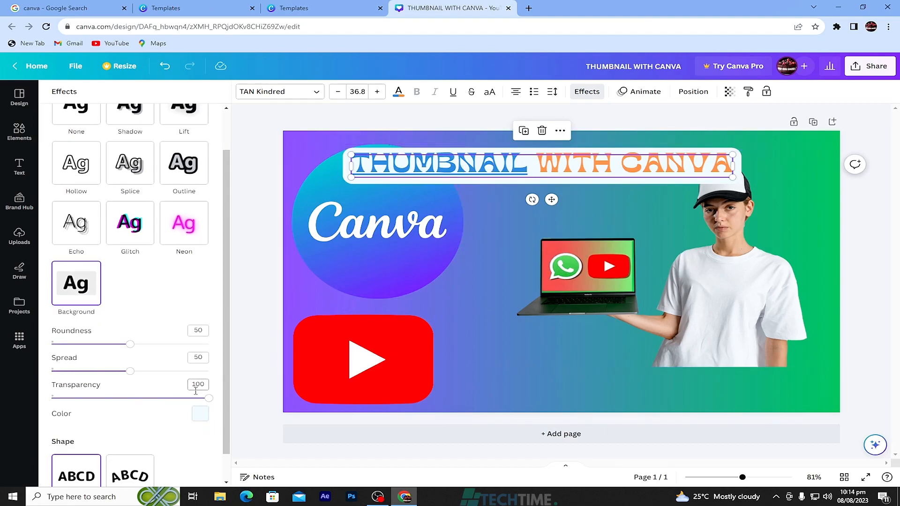
pyautogui.click(201, 415)
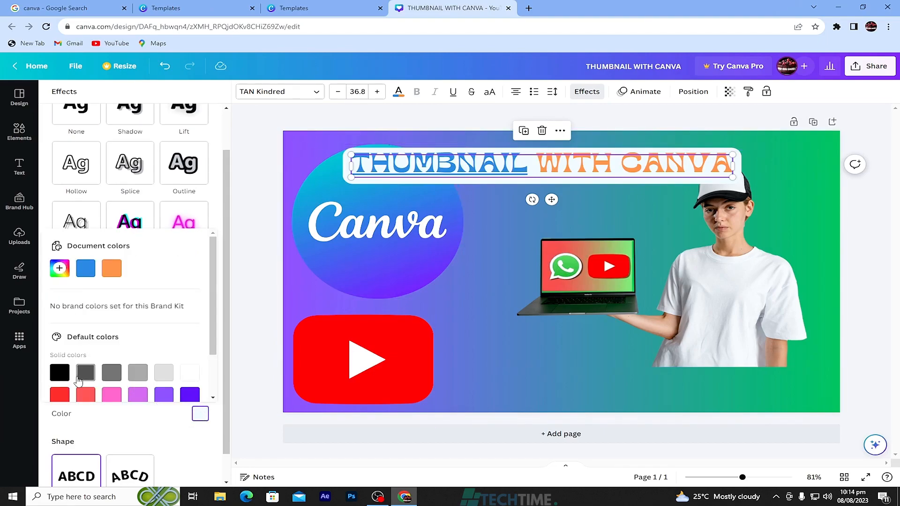
pyautogui.click(62, 377)
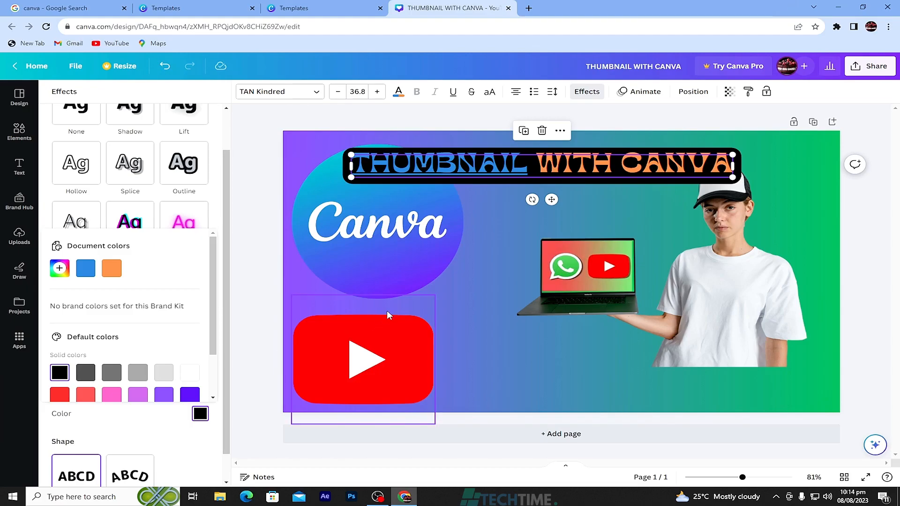
pyautogui.click(492, 304)
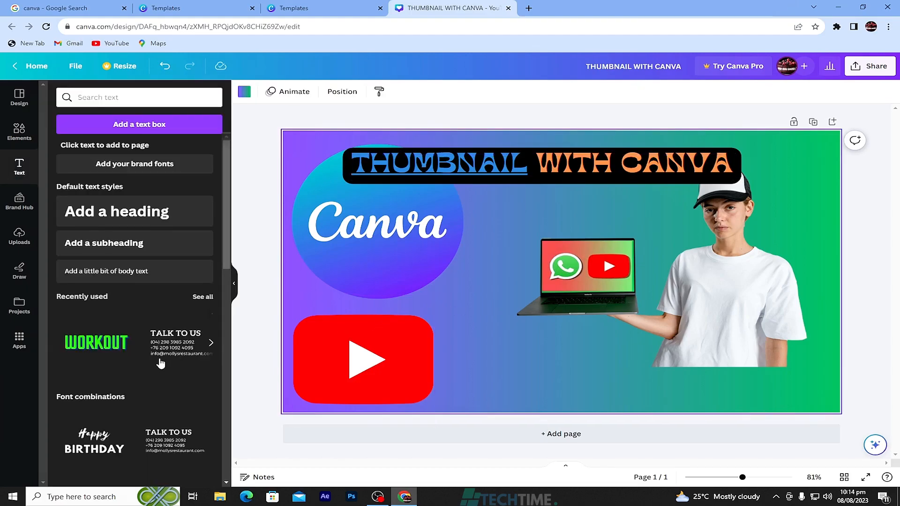
# - Move the Canva logo down to just above the YouTube logo and crop a little off the left edge of the woman's photo
pyautogui.moveTo(388, 242); pyautogui.dragTo(391, 263)
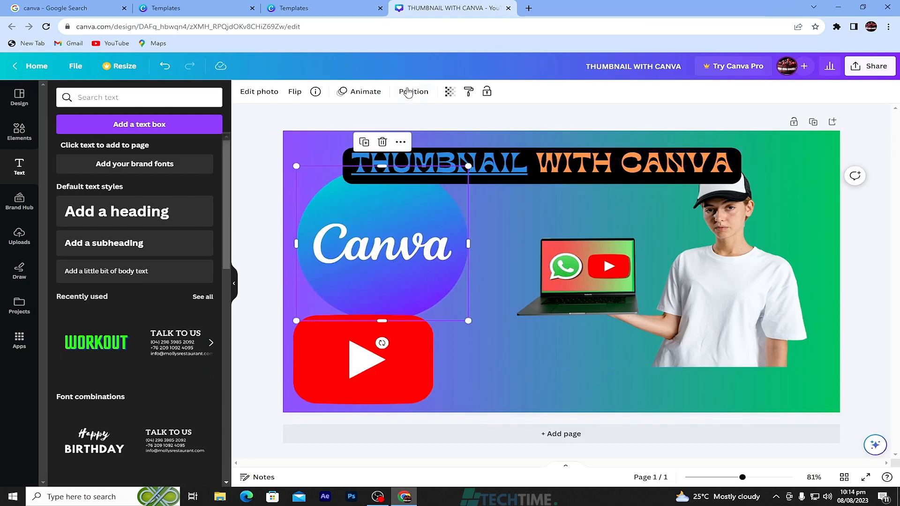
pyautogui.click(714, 277)
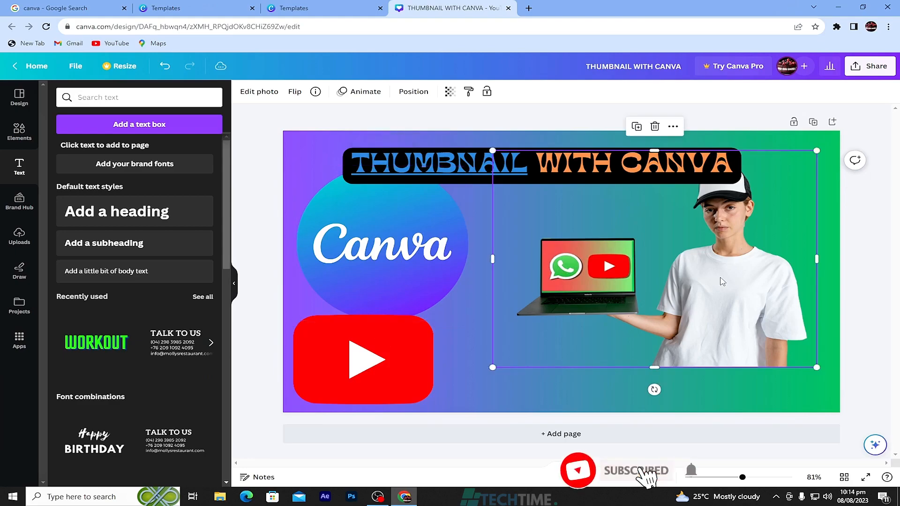
pyautogui.moveTo(492, 260); pyautogui.dragTo(505, 265)
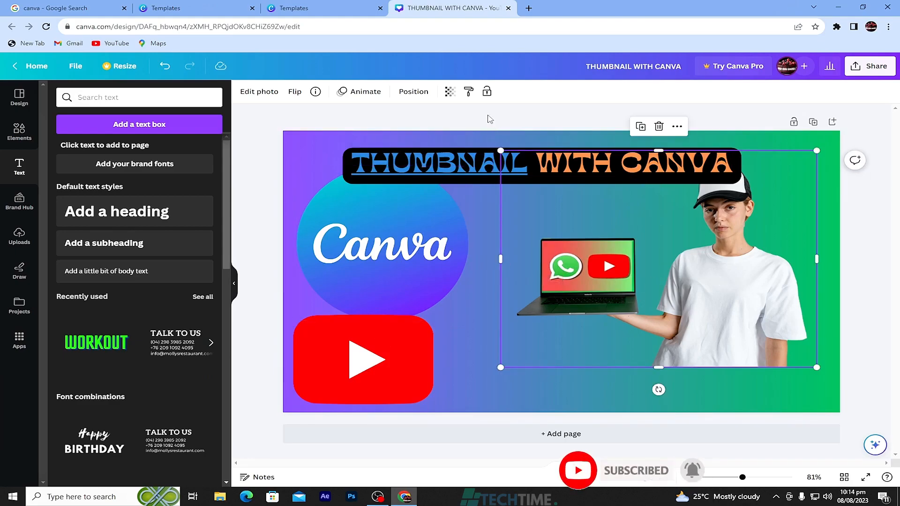
# - Try adjusting the transparency of the woman's photo and return it to 100
pyautogui.click(449, 93)
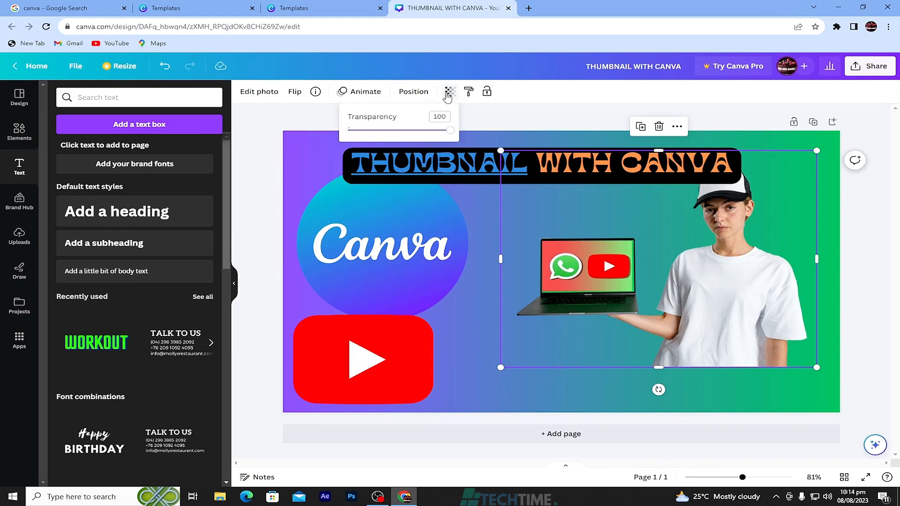
pyautogui.moveTo(447, 130)
pyautogui.mouseDown()
pyautogui.moveTo(385, 132)
pyautogui.moveTo(451, 130)
pyautogui.mouseUp()
pyautogui.click(764, 301)
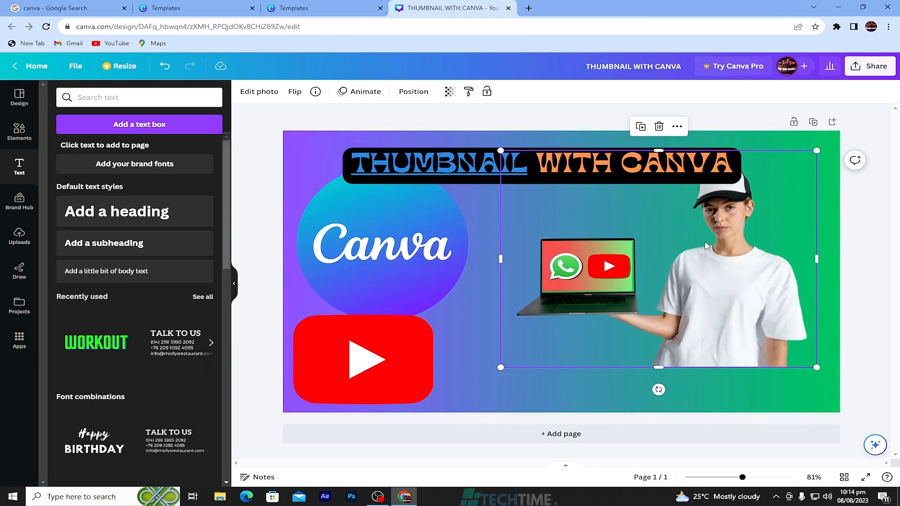
# - Flip the photo of the woman holding the laptop horizontally
pyautogui.click(295, 93)
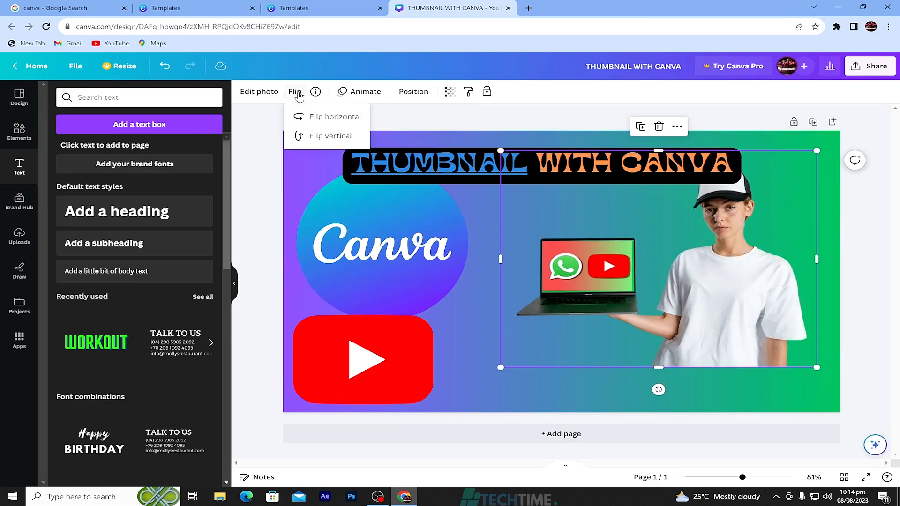
pyautogui.click(317, 120)
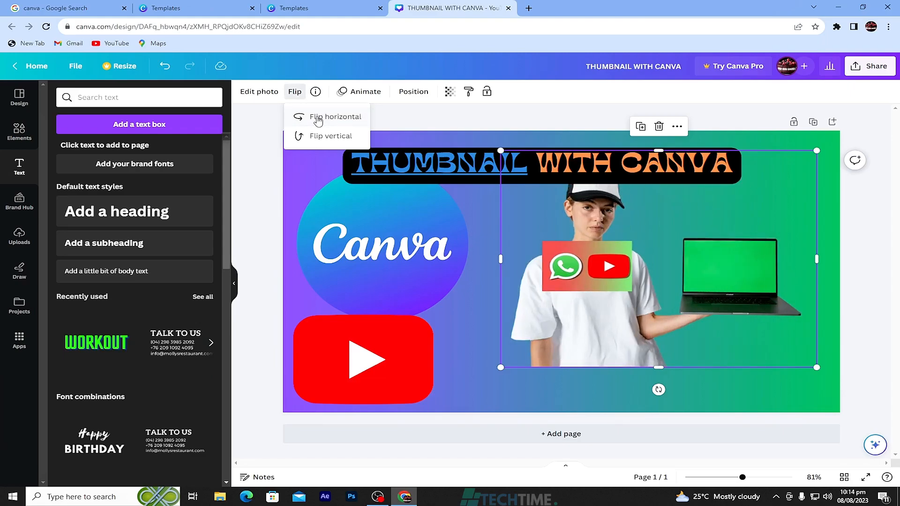
# - Try flipping the woman's photo vertically and horizontally, reversing each of these extra flips
pyautogui.click(324, 139)
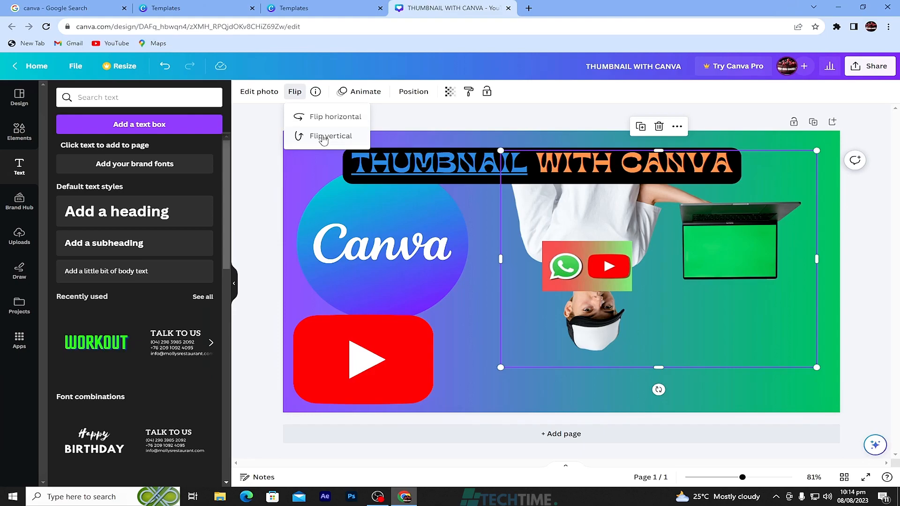
pyautogui.click(323, 139)
pyautogui.click(327, 116)
pyautogui.click(327, 116)
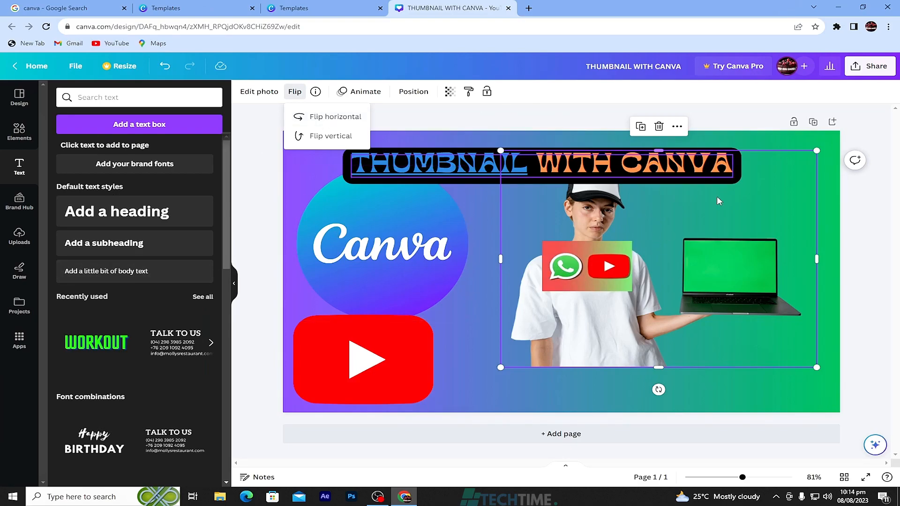
# - Move the WhatsApp and YouTube image onto the laptop screen in the flipped photo, and select the woman's photo
pyautogui.click(605, 309)
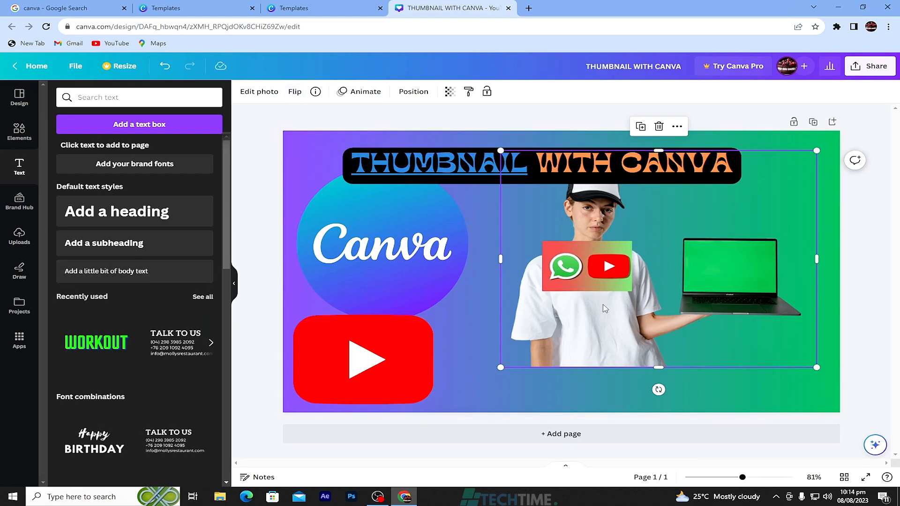
pyautogui.moveTo(595, 291); pyautogui.dragTo(734, 289)
pyautogui.click(622, 285)
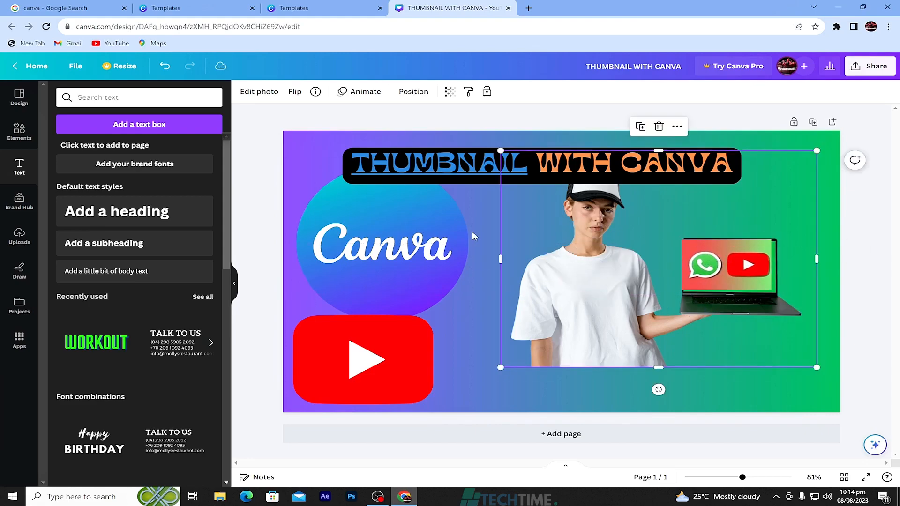
# - Apply the Flint filter from the Natural filters to the woman's photo
pyautogui.click(257, 93)
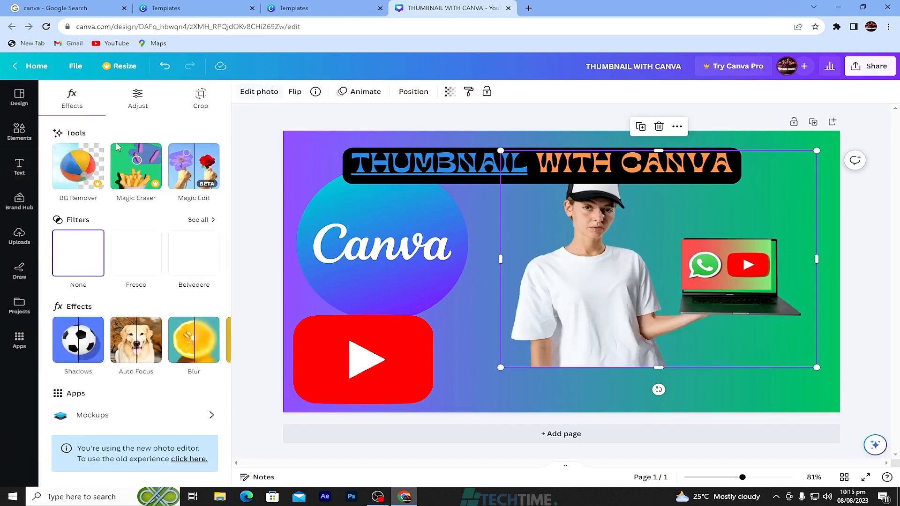
pyautogui.click(199, 221)
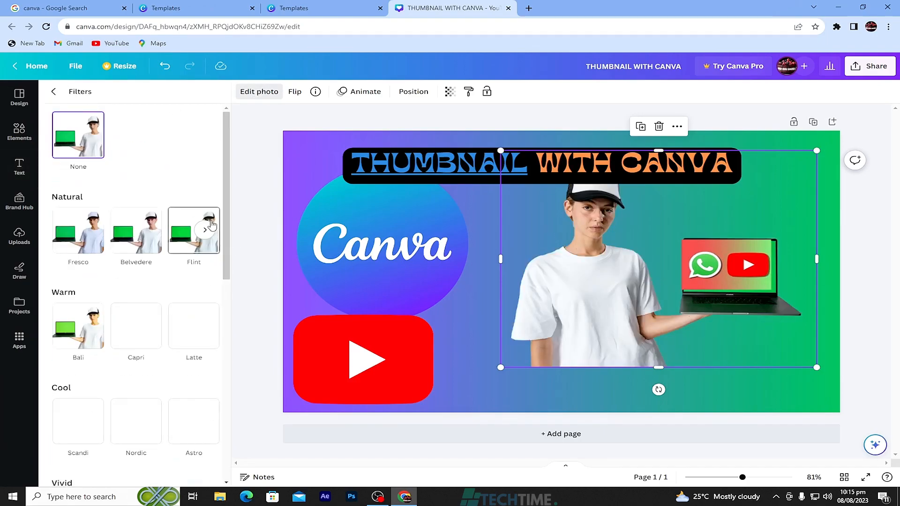
pyautogui.click(185, 248)
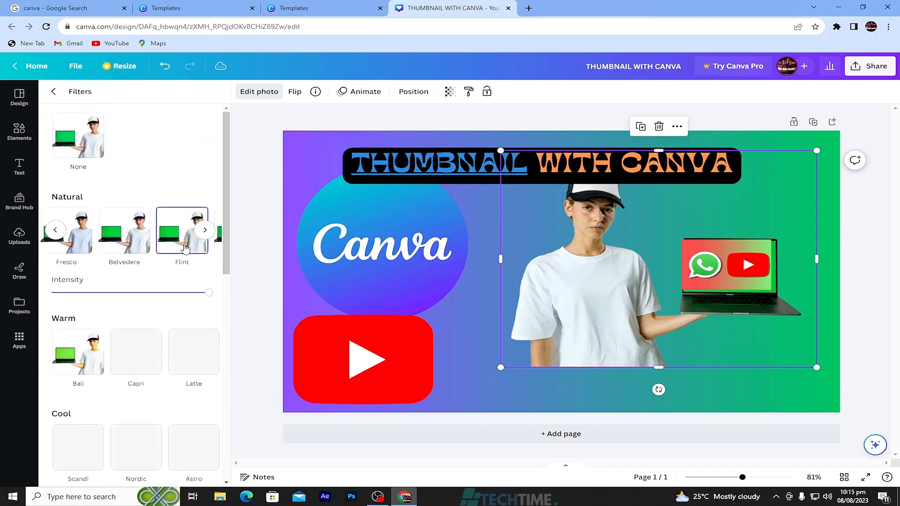
# - Try the Belvedere, Fade, Vinto, Outrun and Heatwave filters on the woman's photo
pyautogui.click(119, 248)
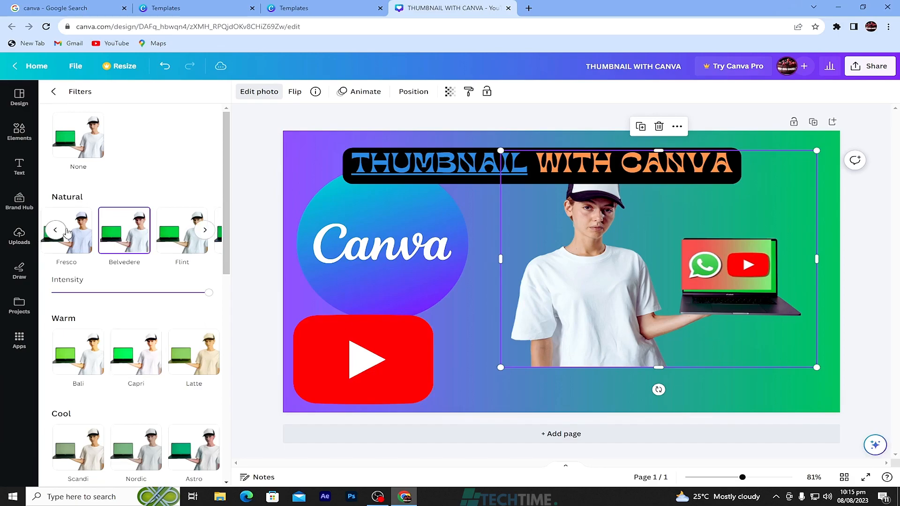
pyautogui.click(197, 351)
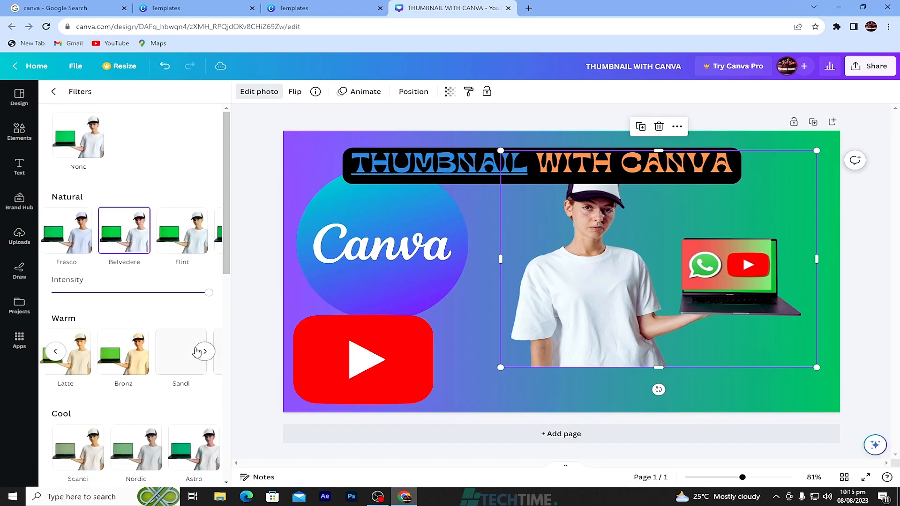
pyautogui.scroll(-10, 159, 284)
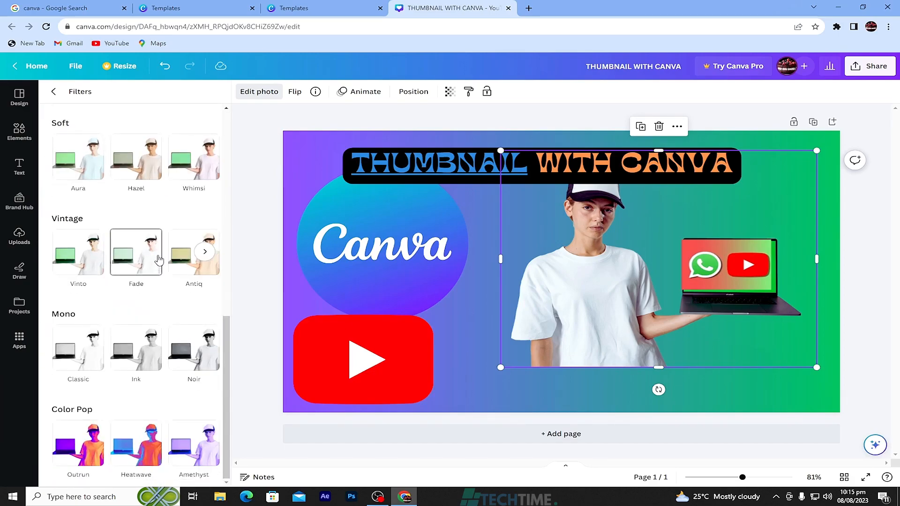
pyautogui.click(134, 261)
pyautogui.click(81, 258)
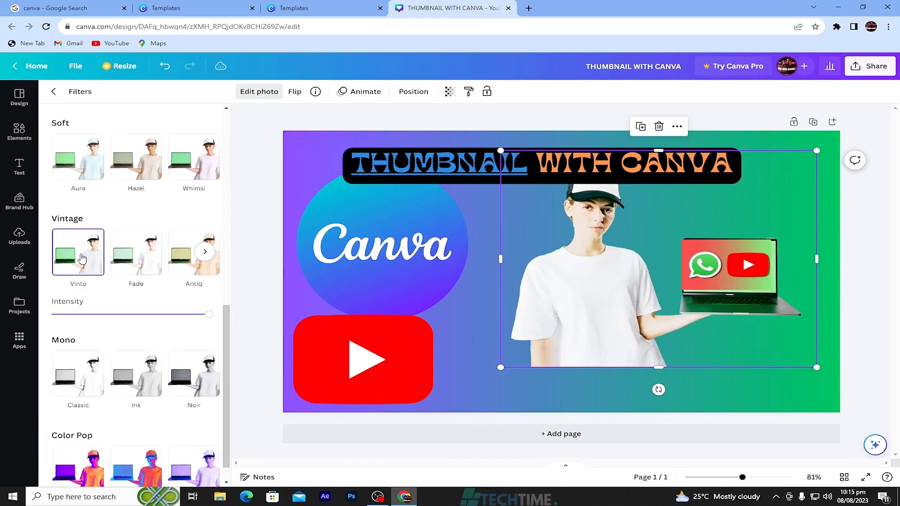
pyautogui.scroll(-1, 136, 337)
pyautogui.click(69, 440)
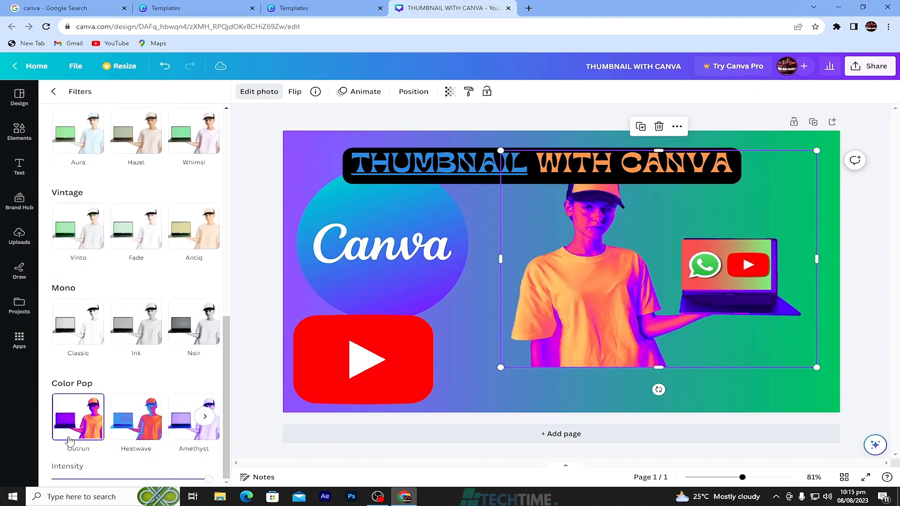
pyautogui.click(131, 427)
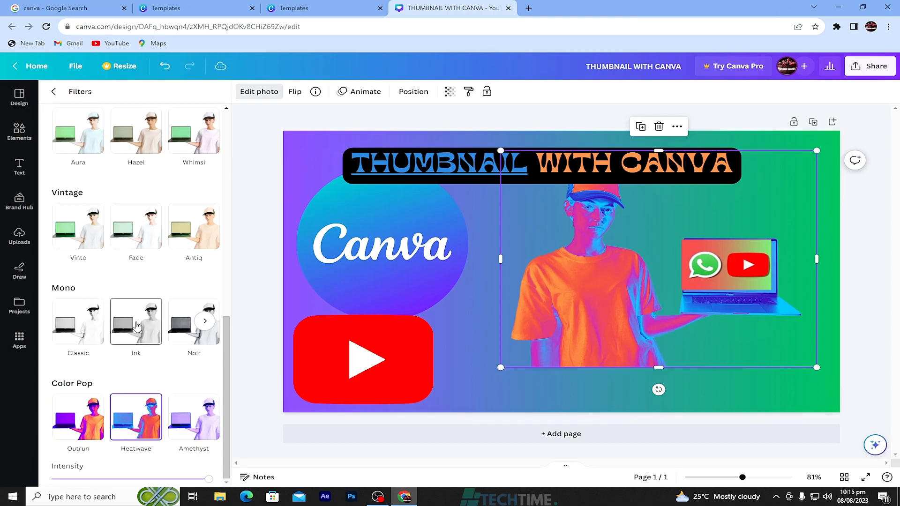
# - Apply the Chroma filter from the Vivid filters to the woman's photo
pyautogui.scroll(4, 136, 325)
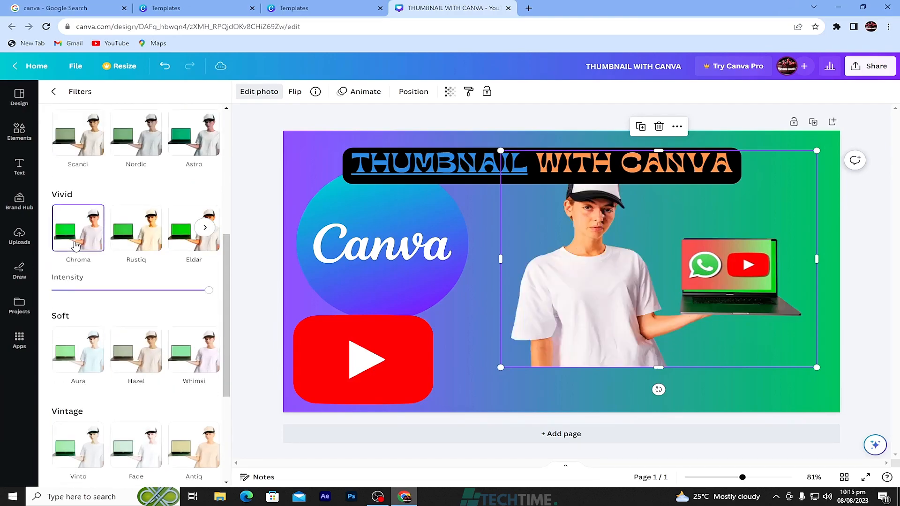
pyautogui.scroll(6, 77, 246)
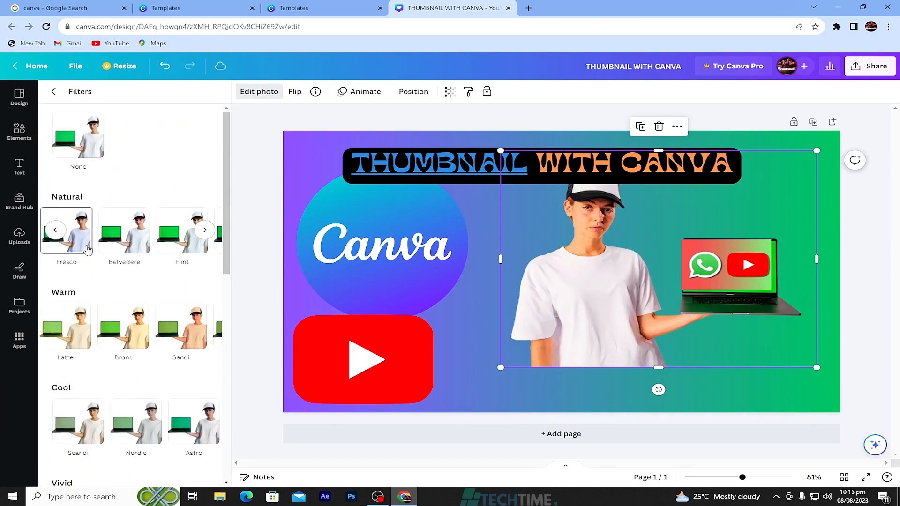
# - Add the curved arrow from the recently used elements and recolor it with the YouTube logo's red
pyautogui.click(19, 134)
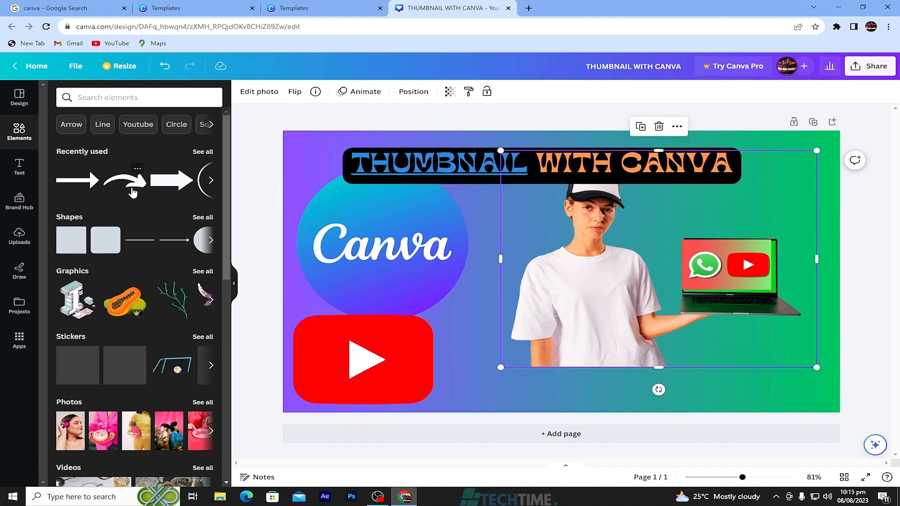
pyautogui.click(132, 186)
pyautogui.moveTo(497, 238)
pyautogui.mouseDown()
pyautogui.moveTo(484, 233)
pyautogui.moveTo(501, 223)
pyautogui.mouseUp()
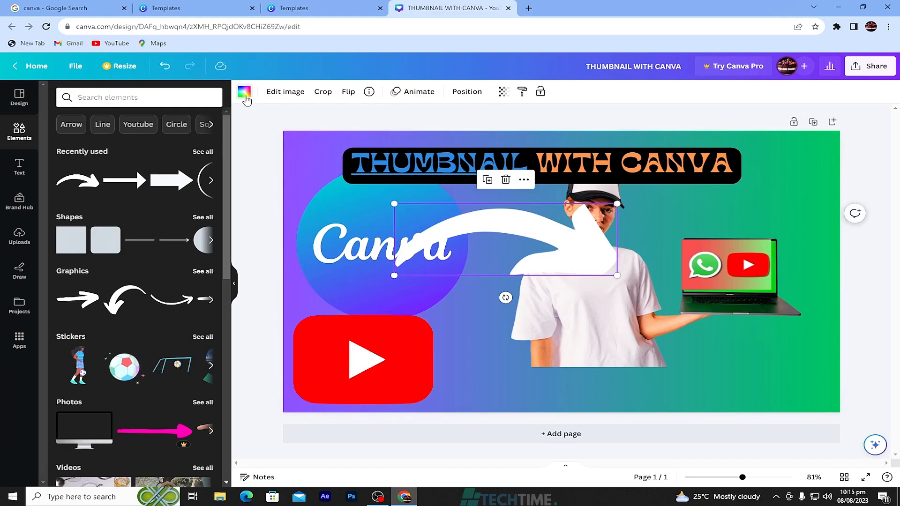
pyautogui.click(245, 95)
pyautogui.click(92, 307)
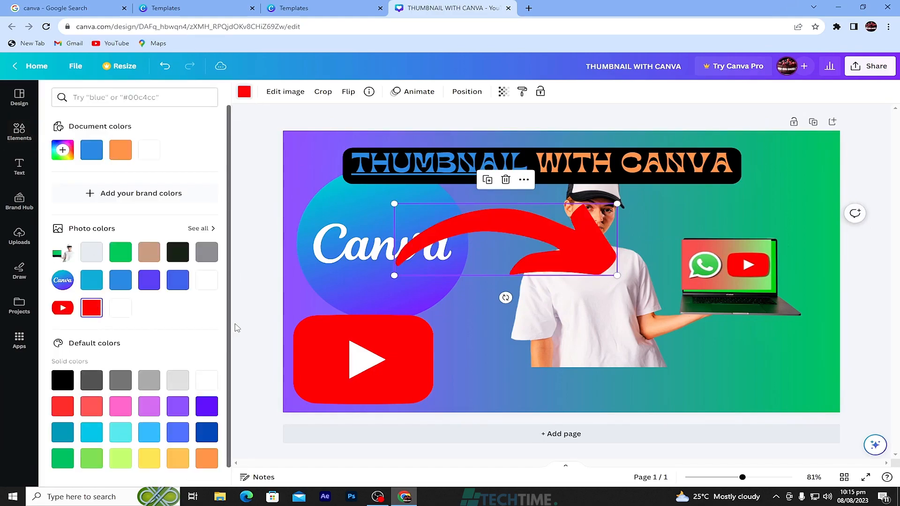
# - Shrink the red curved arrow and place it between the woman and the laptop, pointing at the laptop screen
pyautogui.moveTo(394, 276); pyautogui.dragTo(506, 239)
pyautogui.moveTo(558, 215); pyautogui.dragTo(684, 228)
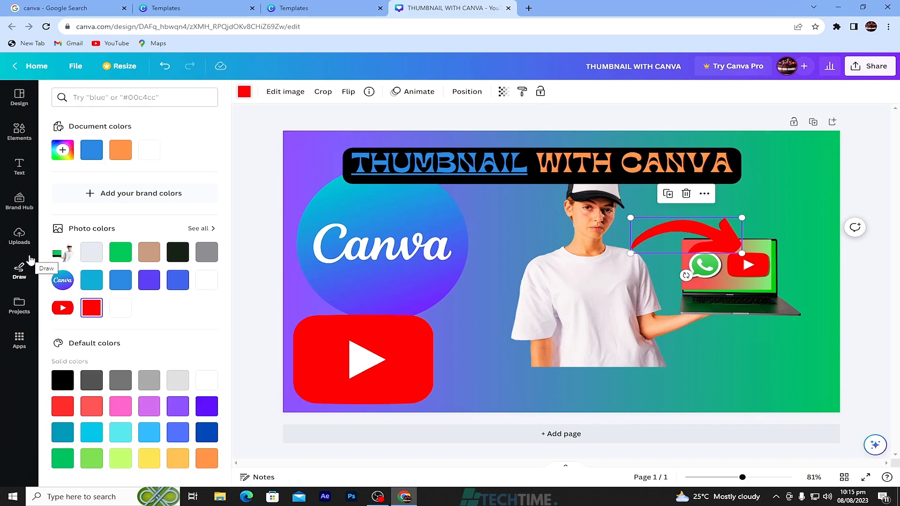
# - Browse the Youtube elements, looking through the available graphics, photos and videos
pyautogui.click(19, 129)
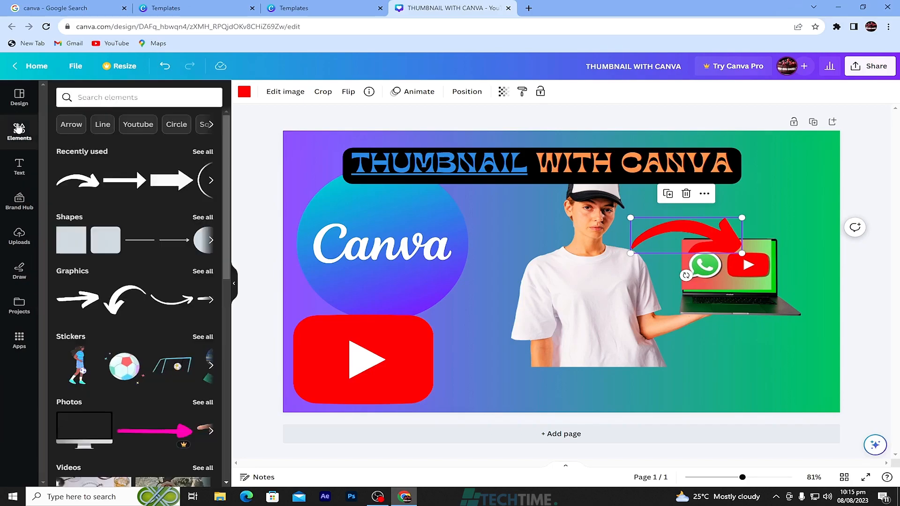
pyautogui.click(143, 125)
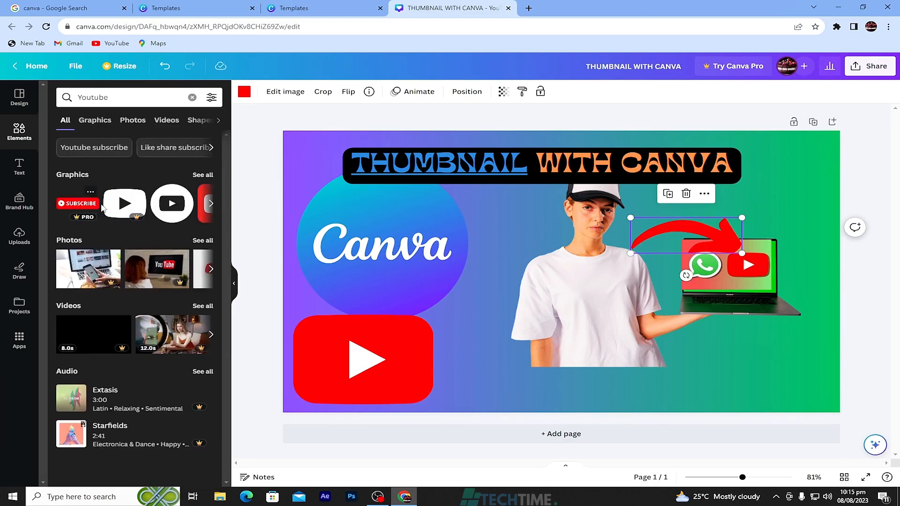
pyautogui.click(210, 204)
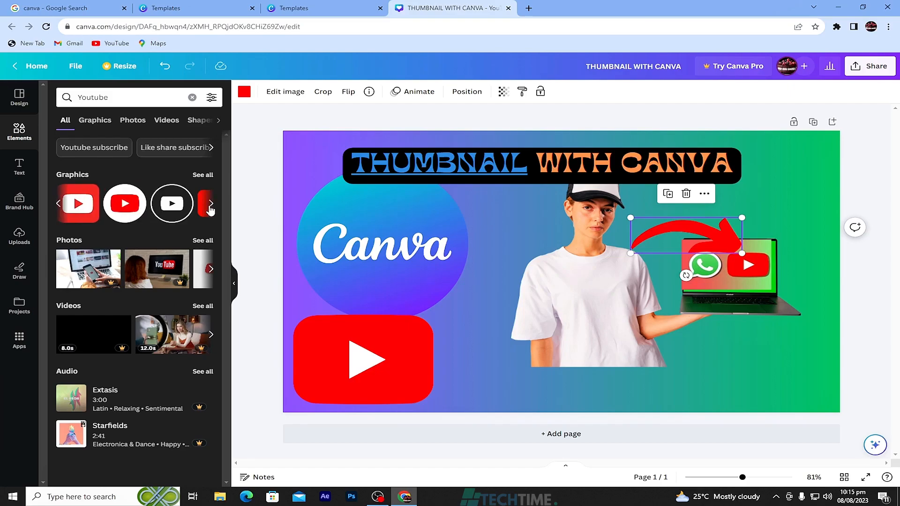
pyautogui.click(134, 121)
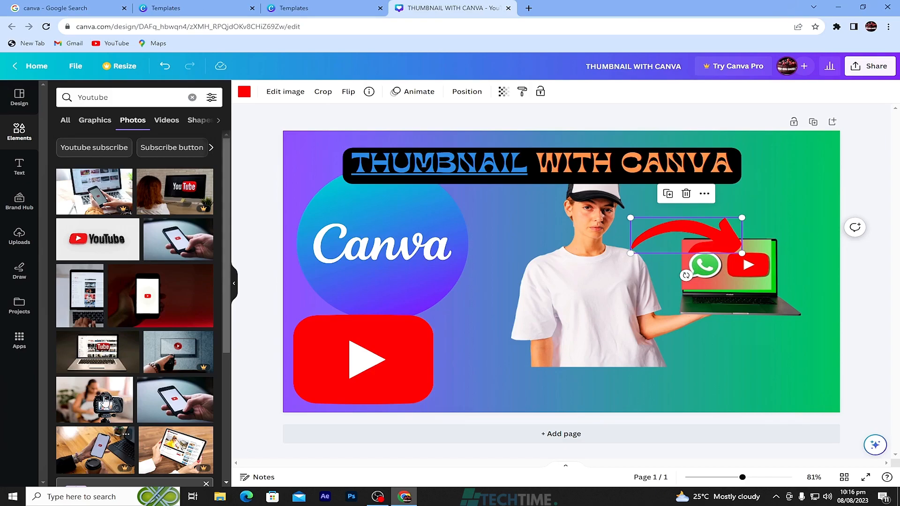
pyautogui.scroll(-2, 126, 348)
pyautogui.scroll(2, 126, 347)
pyautogui.click(164, 123)
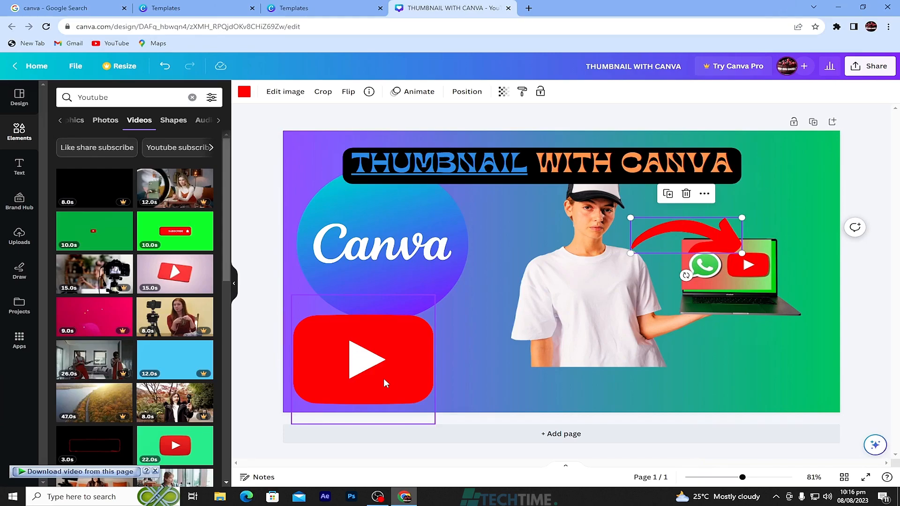
# - Shrink the YouTube logo into the lower-left corner of the design and move the heading closer to the top edge
pyautogui.moveTo(332, 364); pyautogui.dragTo(404, 366)
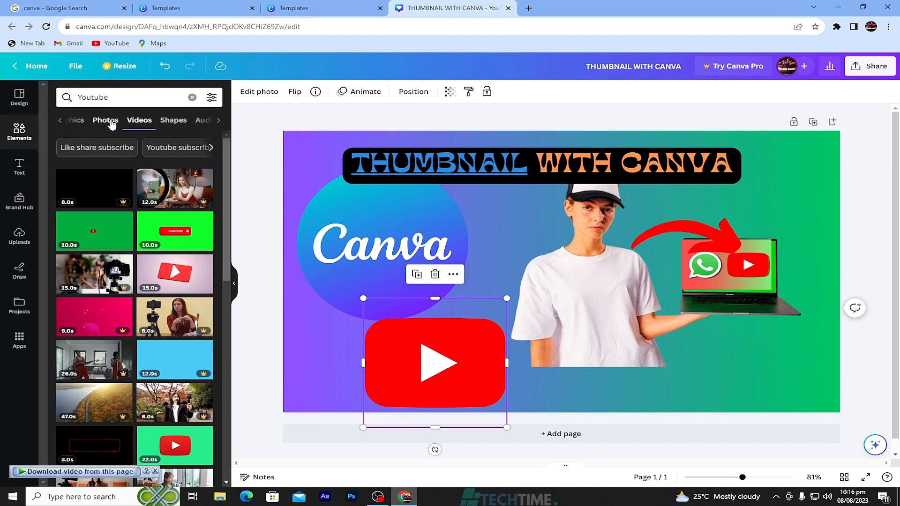
pyautogui.moveTo(449, 157); pyautogui.dragTo(449, 146)
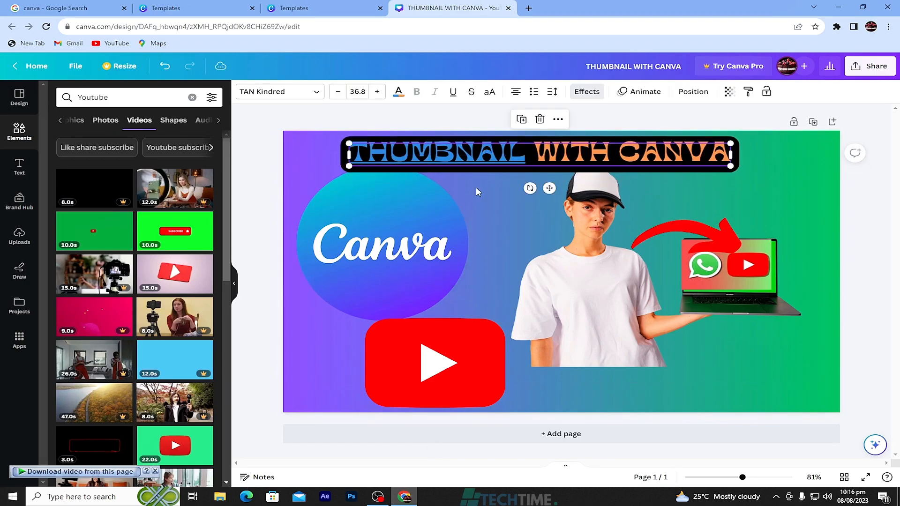
pyautogui.moveTo(444, 369); pyautogui.dragTo(421, 369)
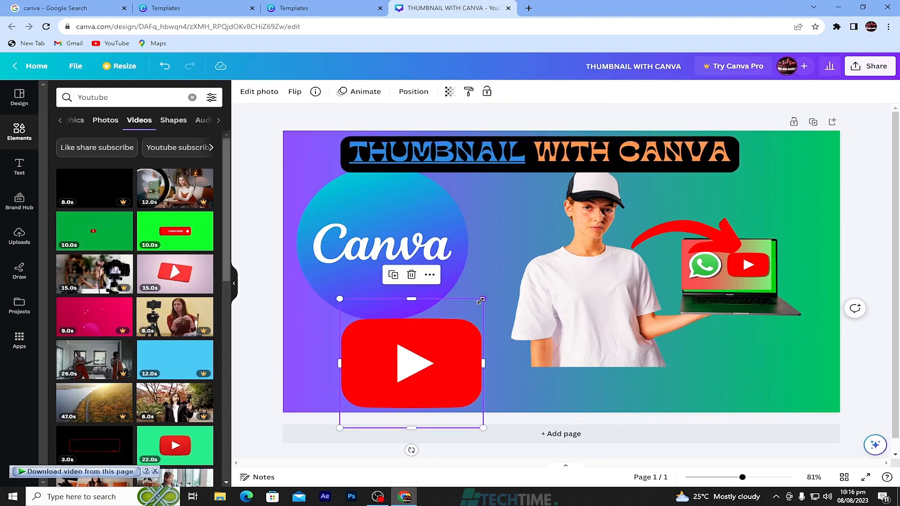
pyautogui.moveTo(480, 301); pyautogui.dragTo(433, 343)
pyautogui.moveTo(382, 374); pyautogui.dragTo(338, 366)
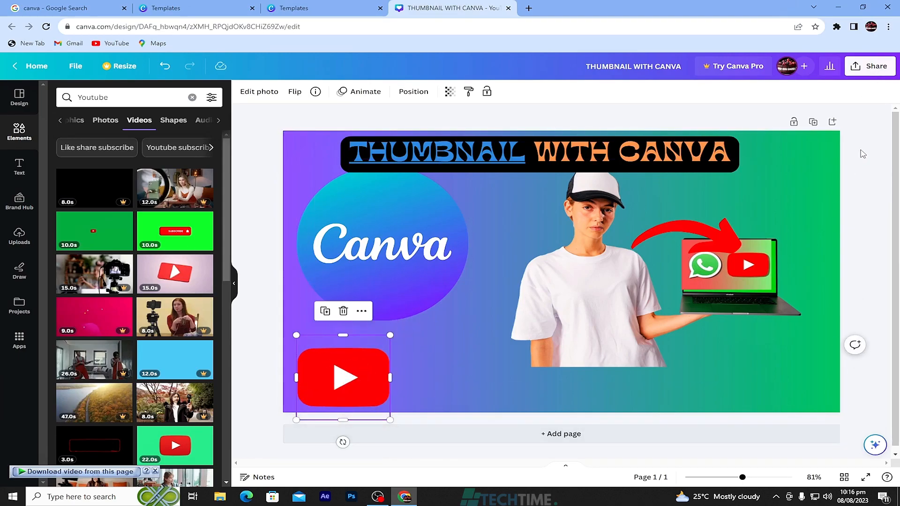
# - Download the finished thumbnail as a PNG at 1,280 × 720 px and dismiss the sharing message
pyautogui.click(870, 70)
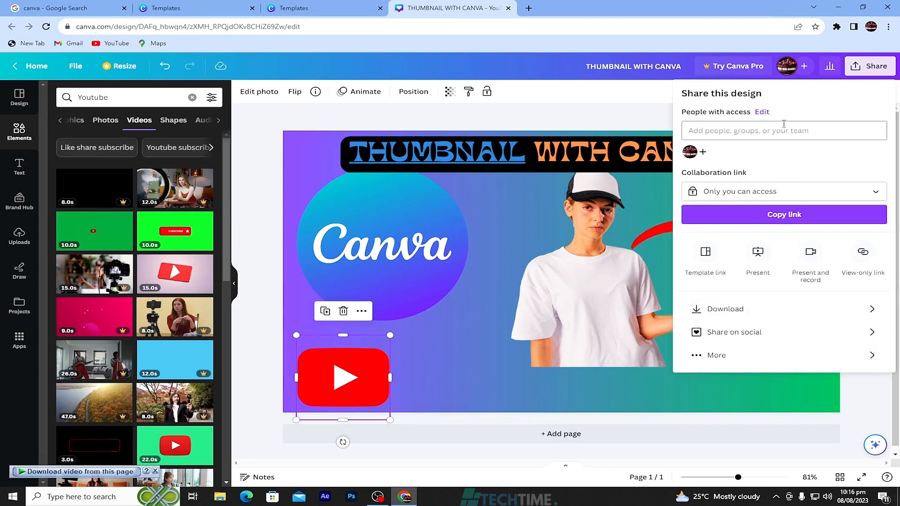
pyautogui.click(745, 310)
pyautogui.click(816, 138)
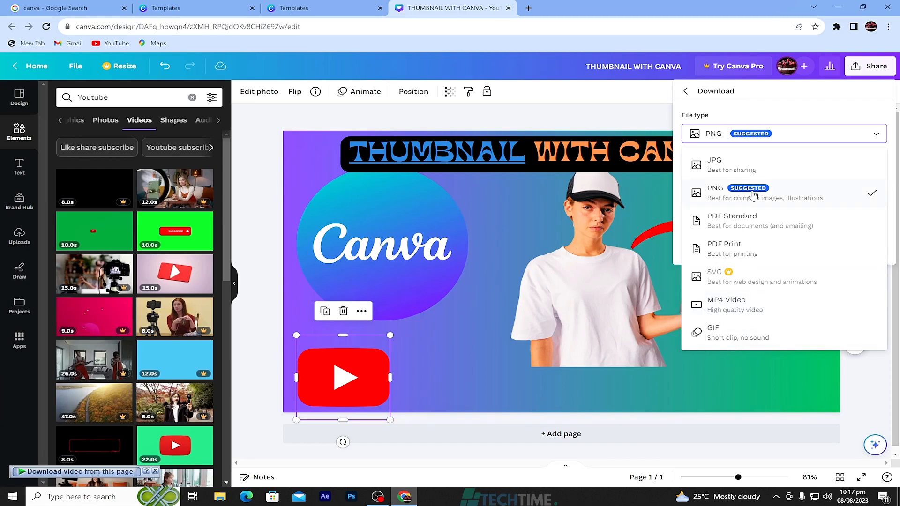
pyautogui.click(729, 197)
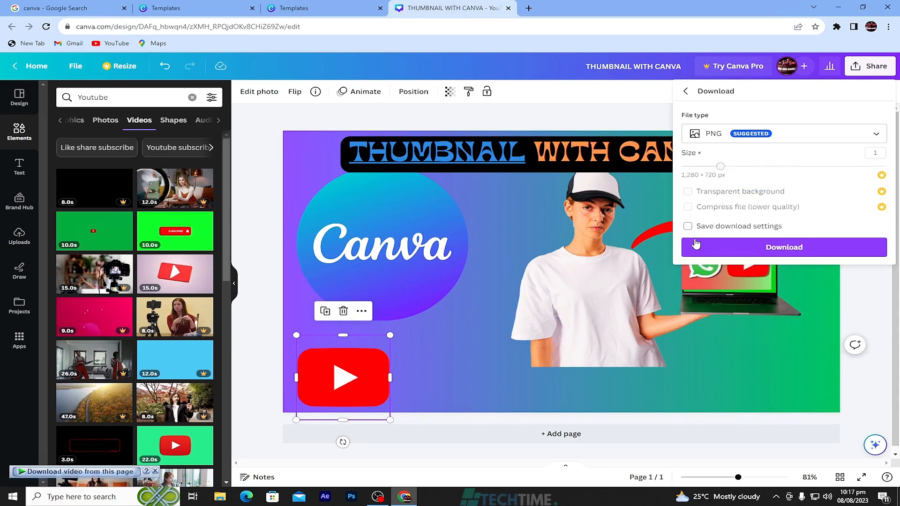
pyautogui.click(779, 251)
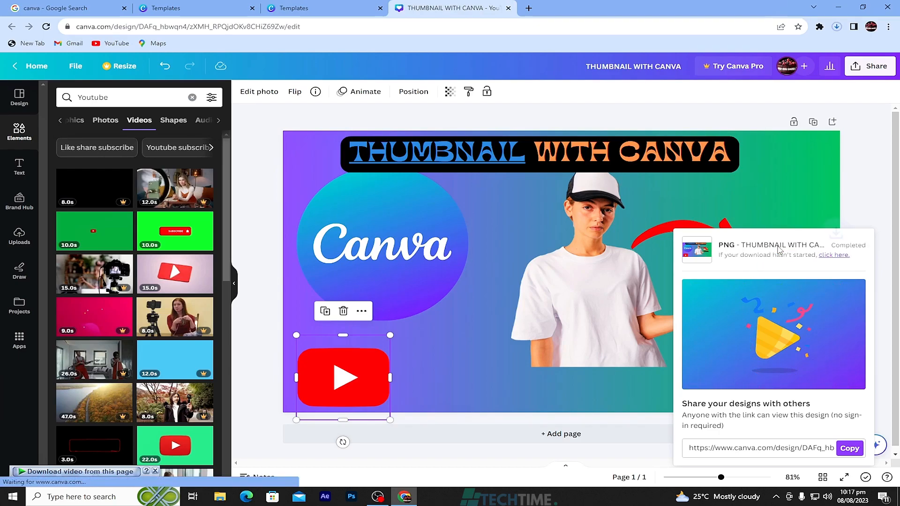
pyautogui.click(308, 159)
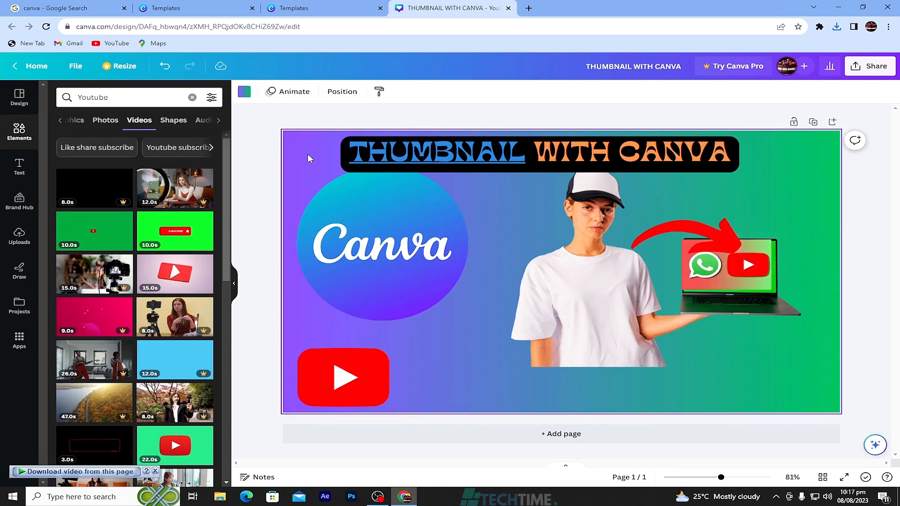